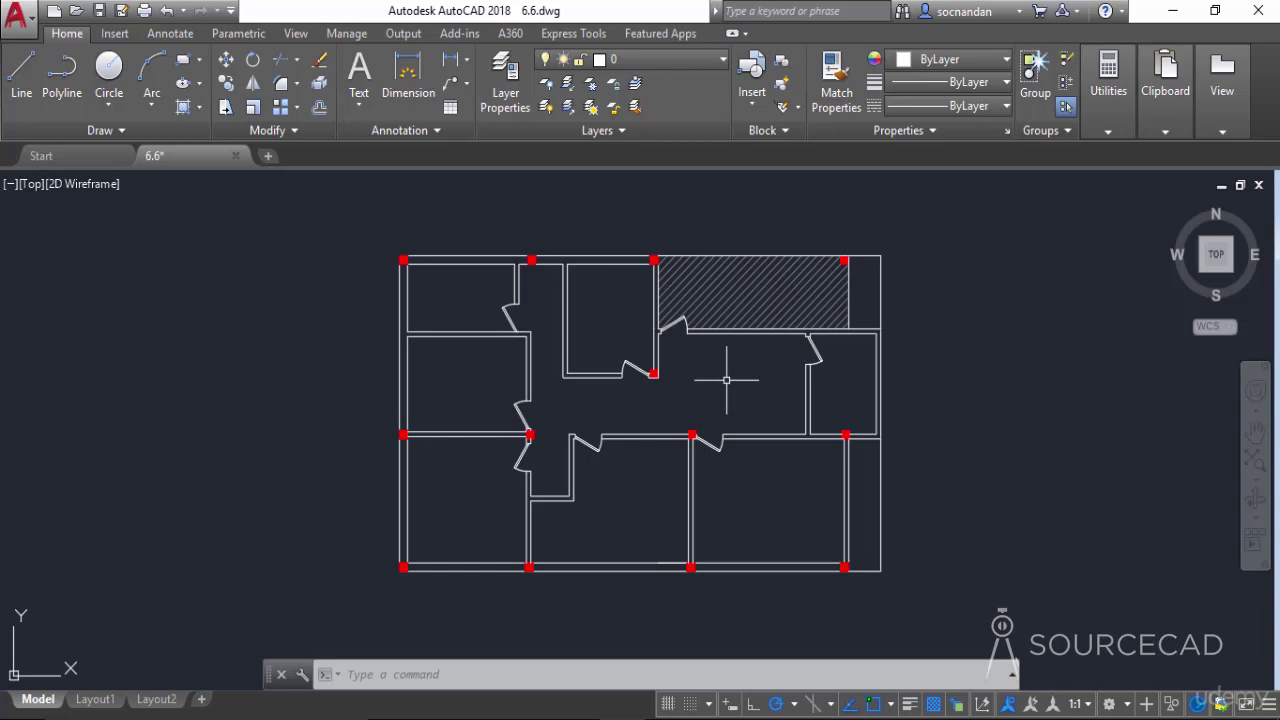
{"action": "scroll", "coordinate": [849, 380], "scroll_direction": "up", "scroll_amount": 4}
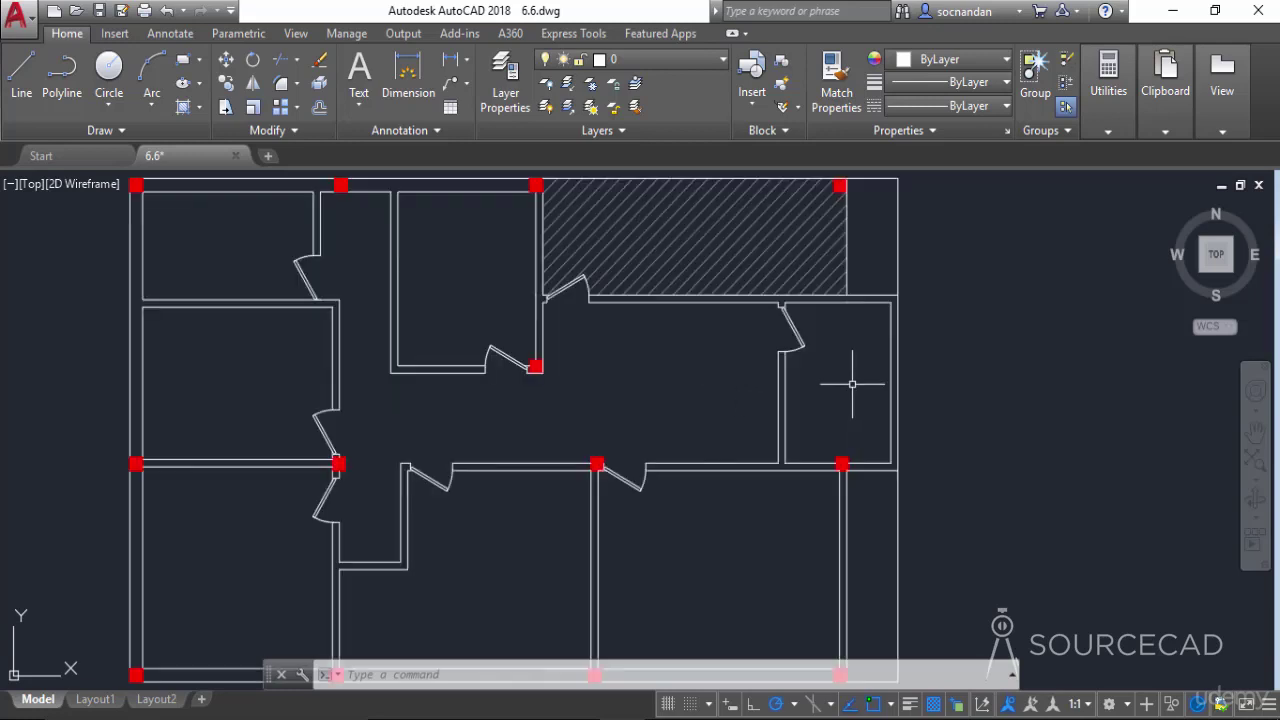
{"action": "scroll", "coordinate": [855, 365], "scroll_direction": "up", "scroll_amount": 2}
{"action": "middle_click_drag", "start_coordinate": [854, 360], "coordinate": [826, 406]}
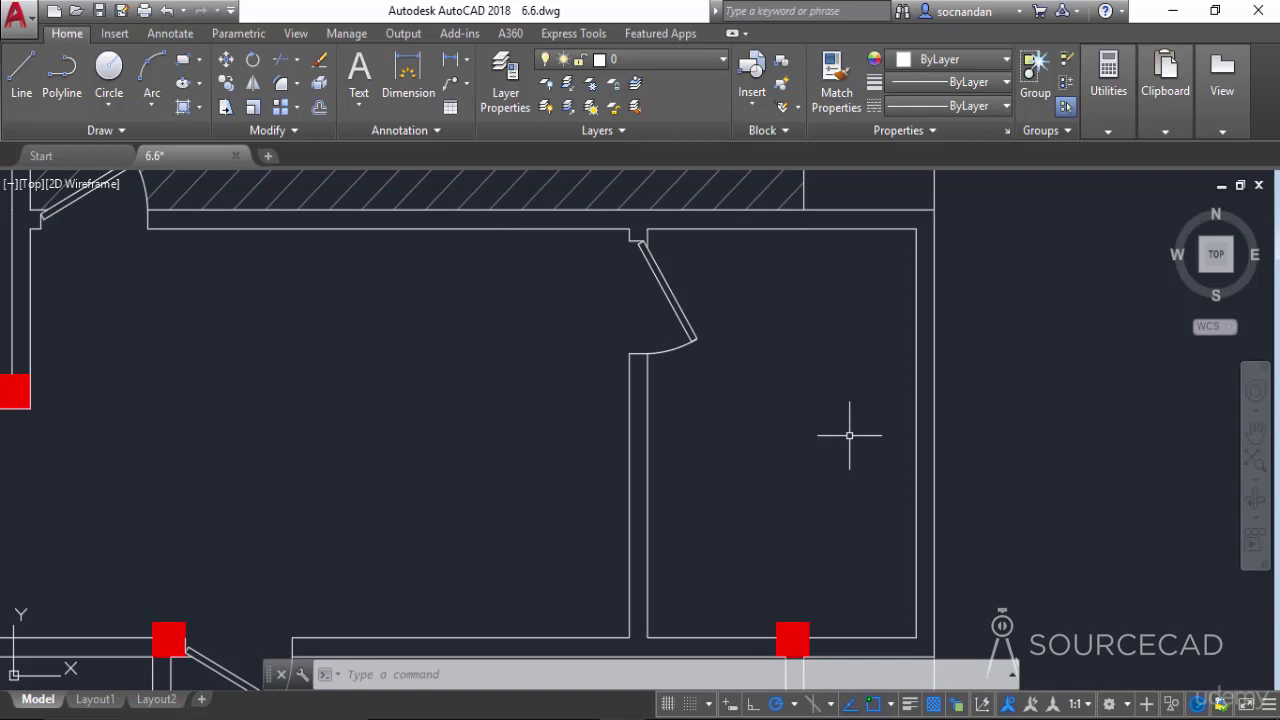
{"action": "scroll", "coordinate": [849, 435], "scroll_direction": "down", "scroll_amount": 4}
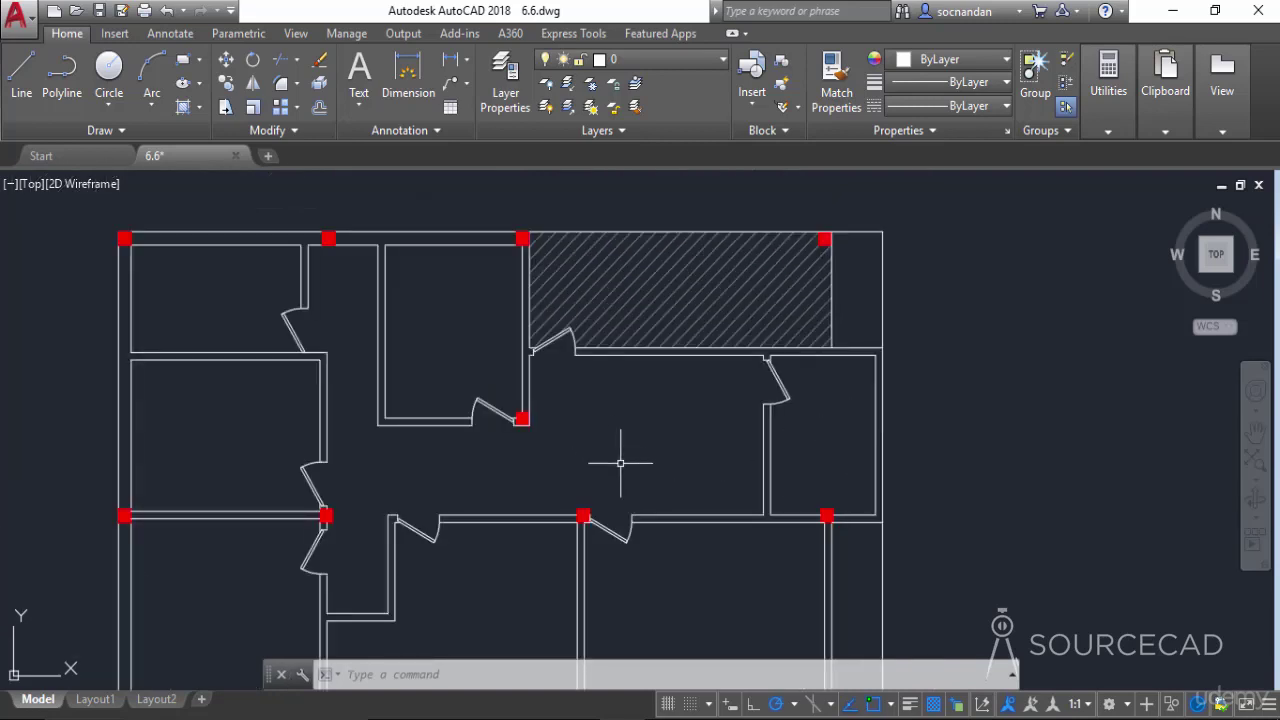
{"action": "middle_click_drag", "start_coordinate": [617, 457], "coordinate": [737, 416]}
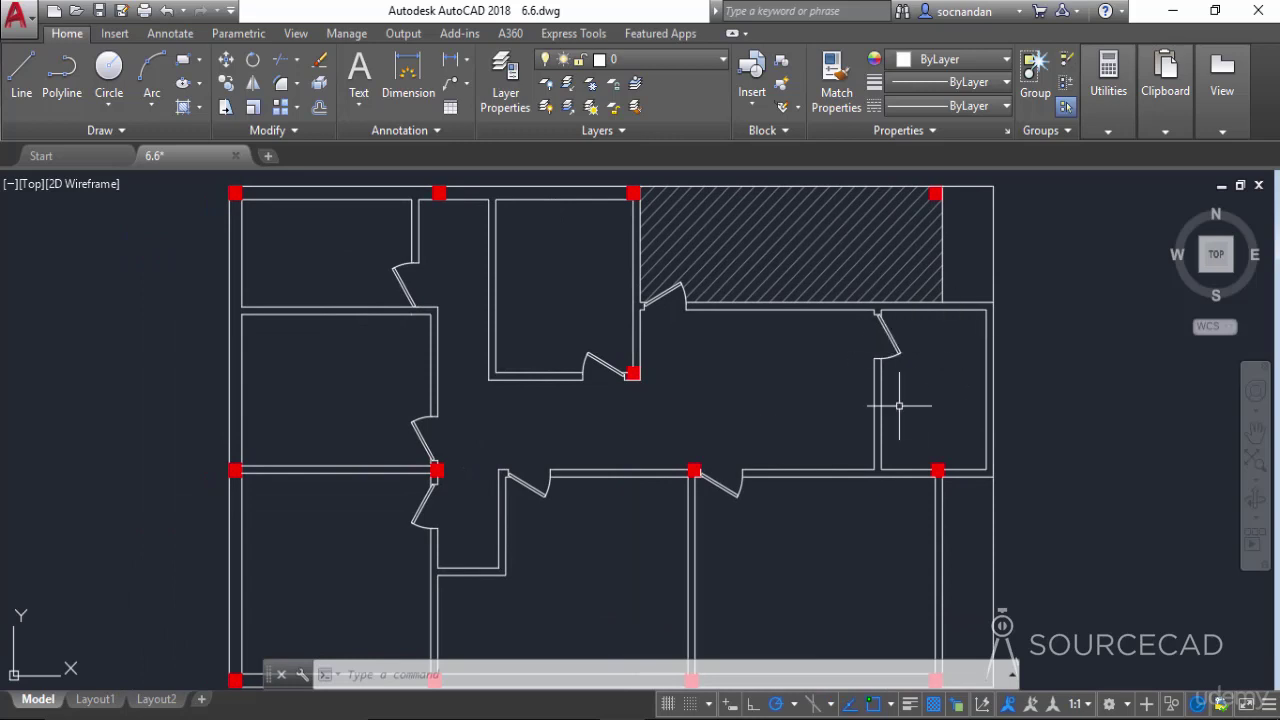
{"action": "scroll", "coordinate": [899, 406], "scroll_direction": "down", "scroll_amount": 2}
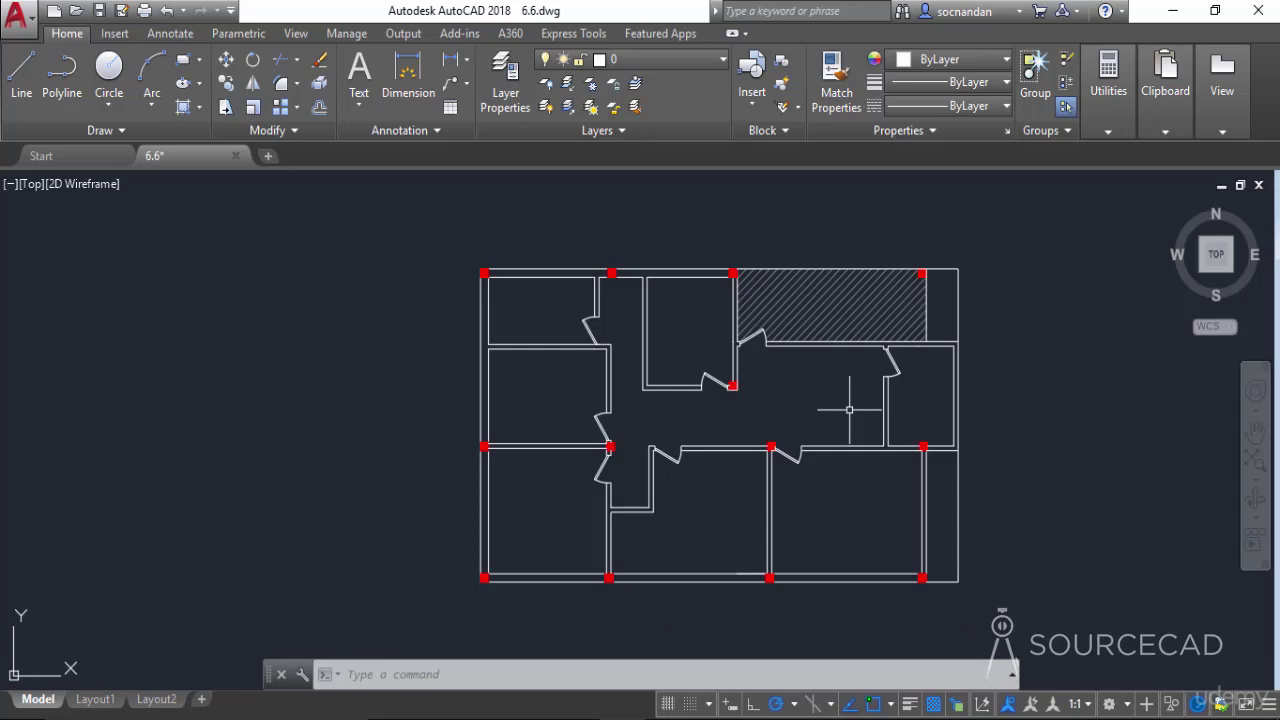
- Create a named model view "Room 1" with a window boundary around the middle room on the plan's west side
{"action": "type", "text": "v"}
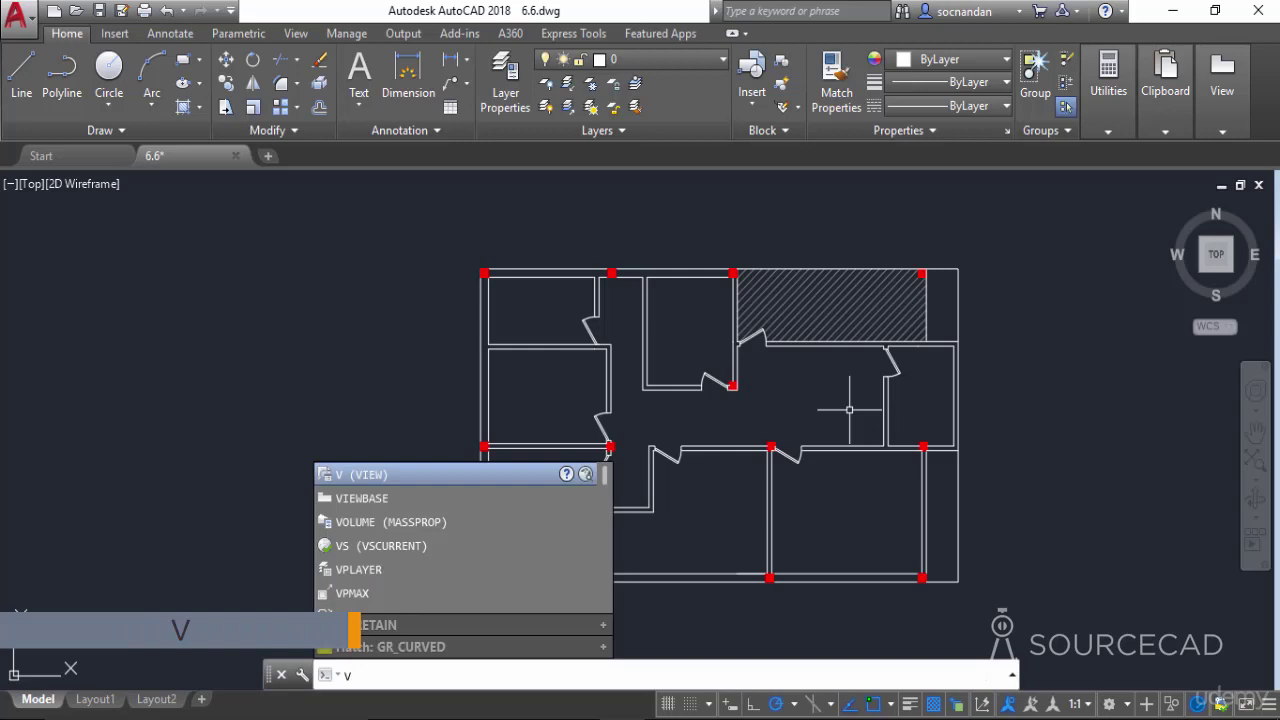
{"action": "key", "text": "Return"}
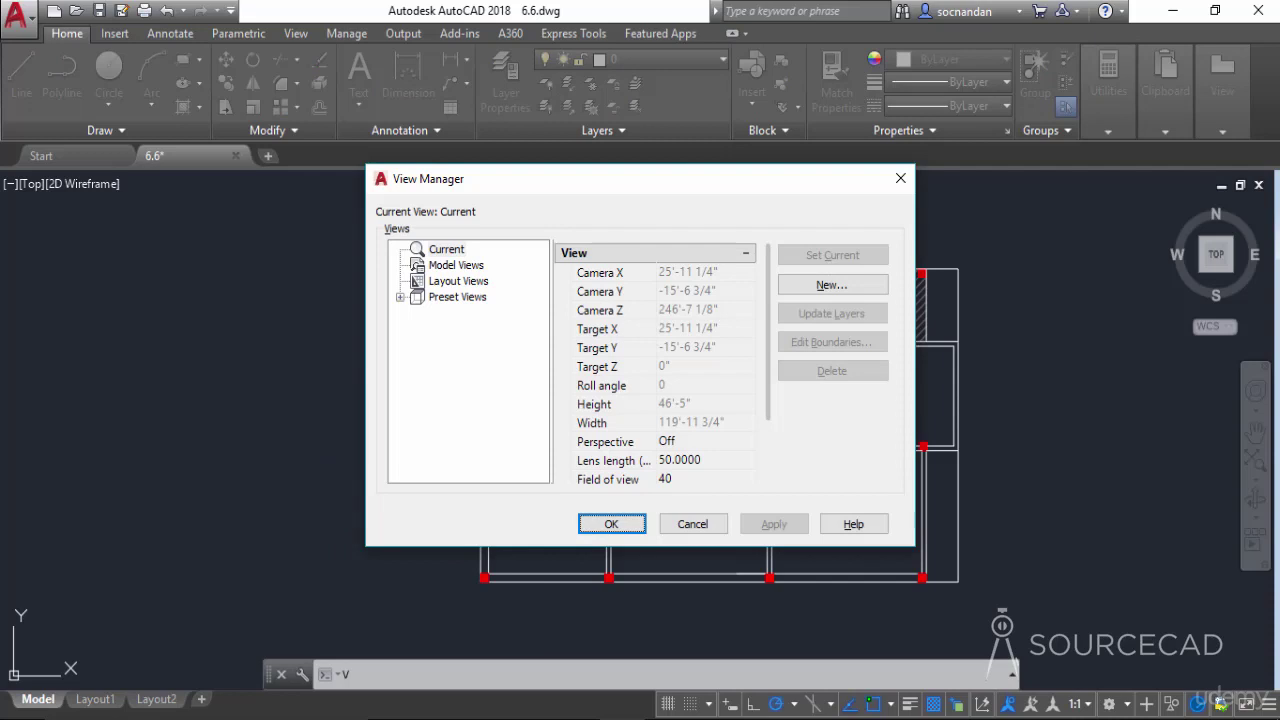
{"action": "left_click", "coordinate": [845, 288]}
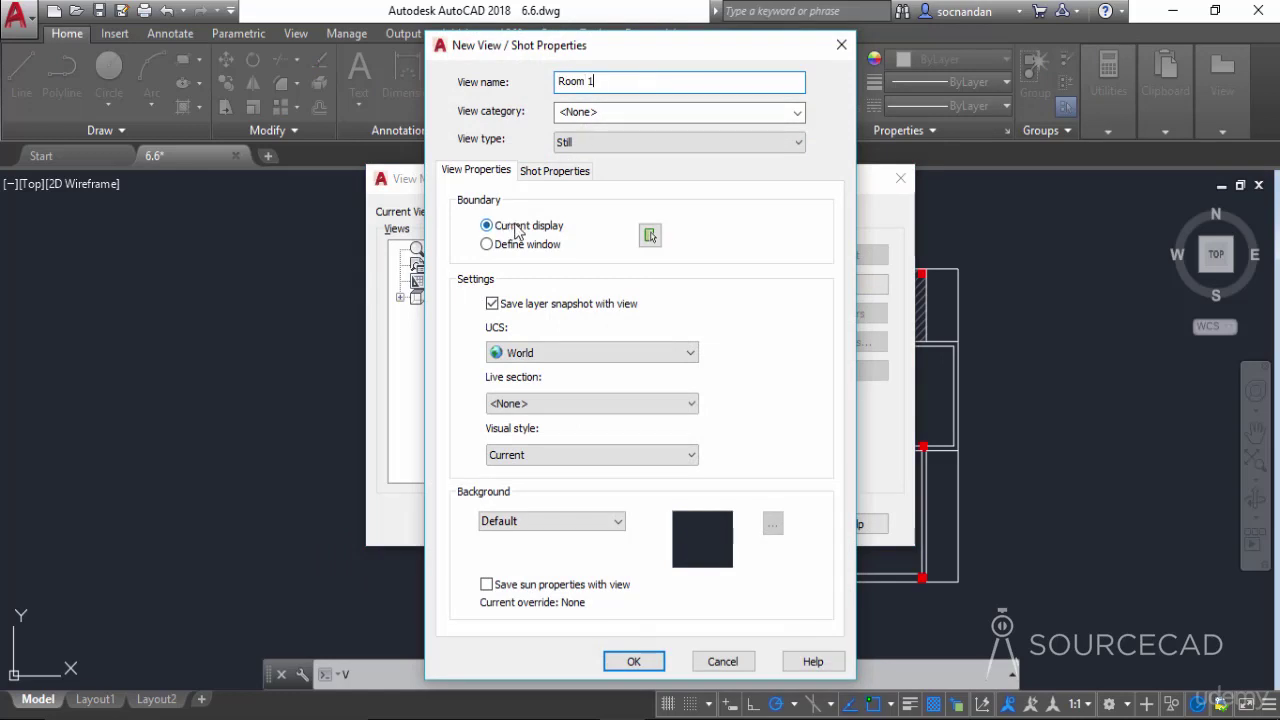
{"action": "left_click", "coordinate": [650, 236]}
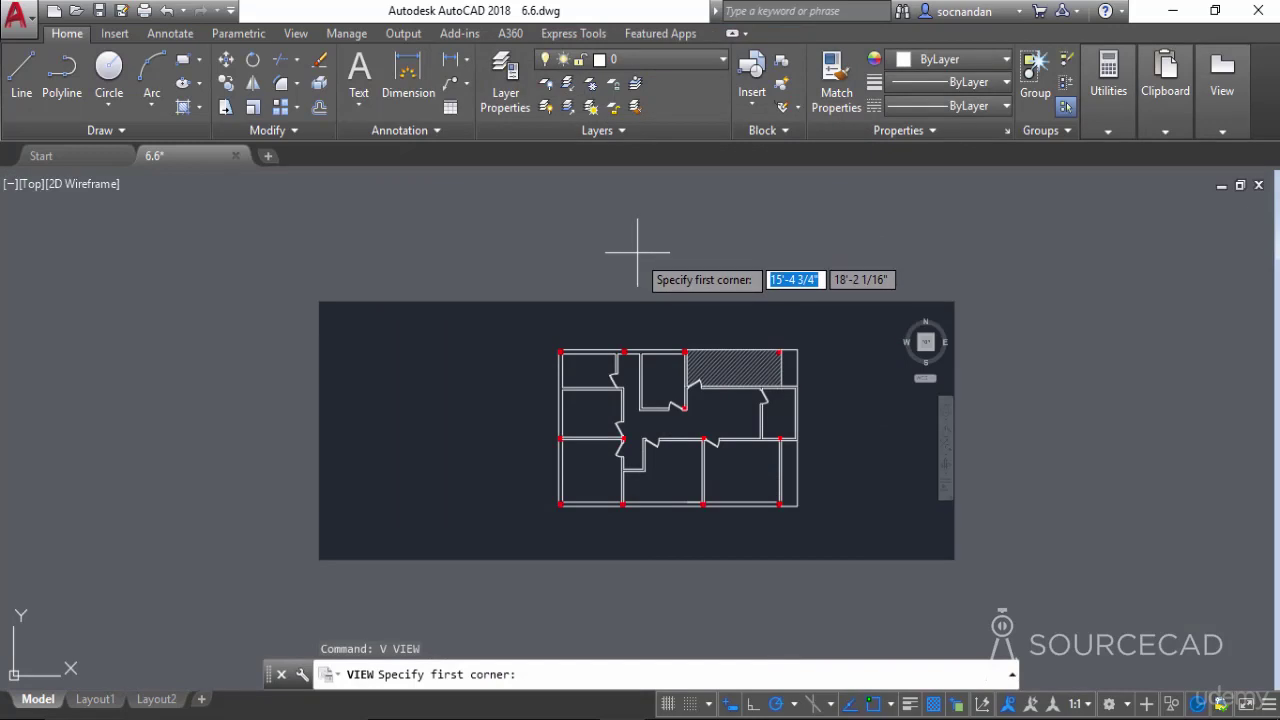
{"action": "scroll", "coordinate": [578, 408], "scroll_direction": "up", "scroll_amount": 5}
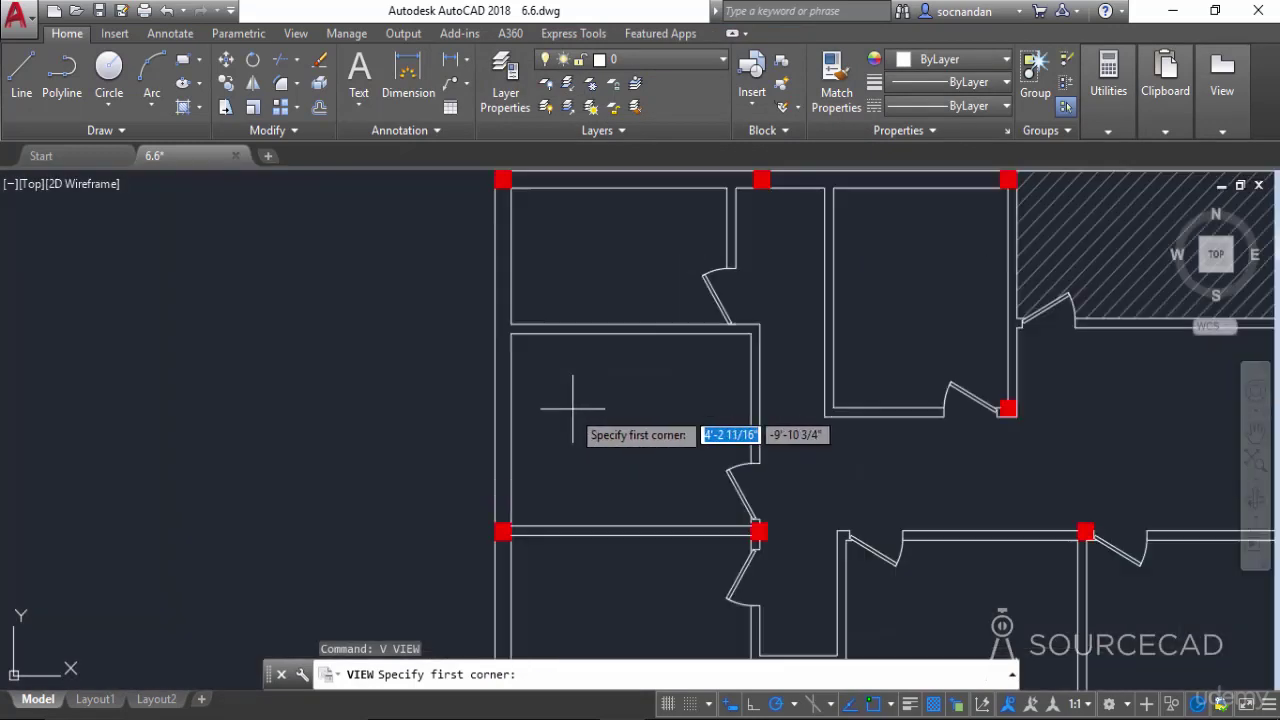
{"action": "left_click", "coordinate": [483, 310]}
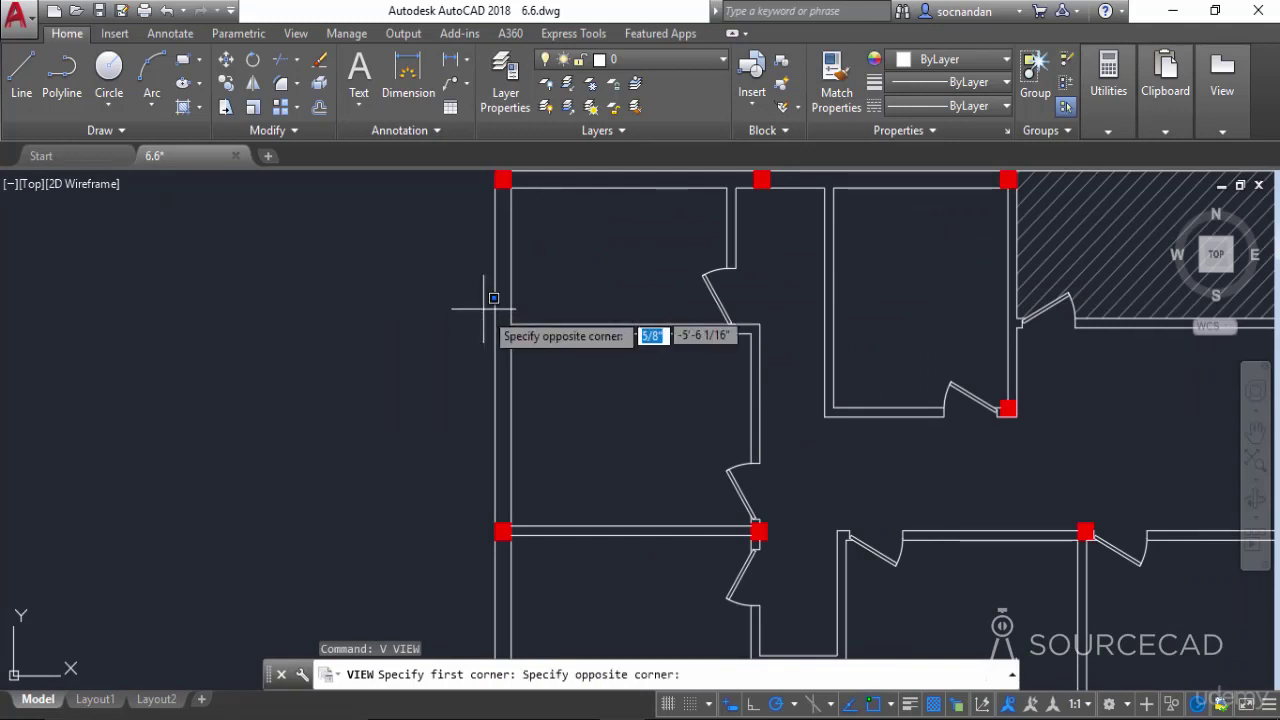
{"action": "left_click", "coordinate": [775, 548]}
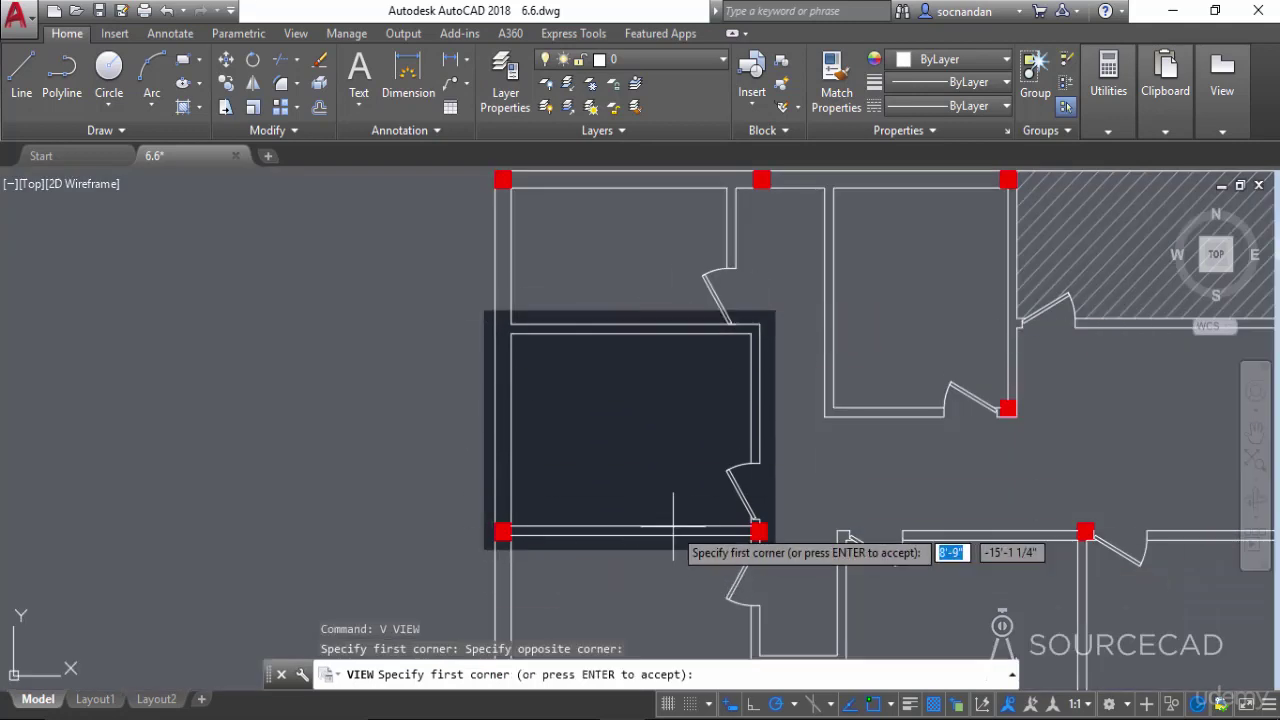
{"action": "key", "text": "Return"}
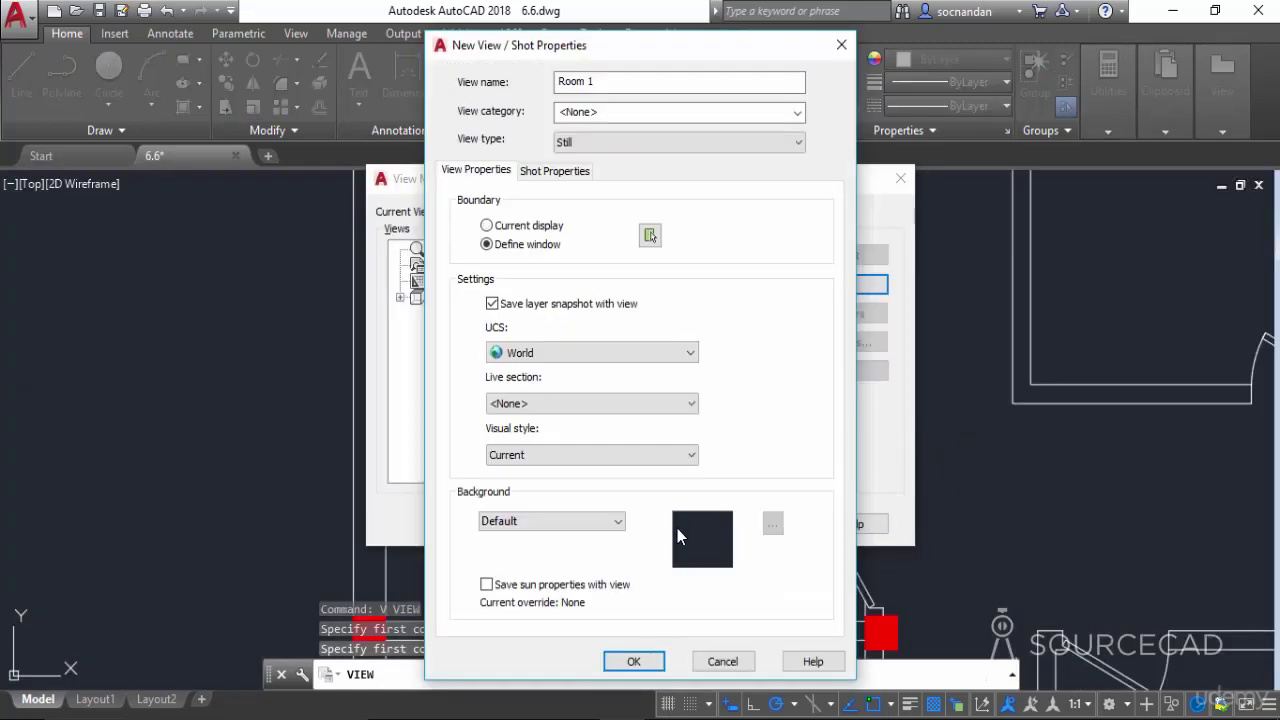
{"action": "left_click", "coordinate": [641, 661]}
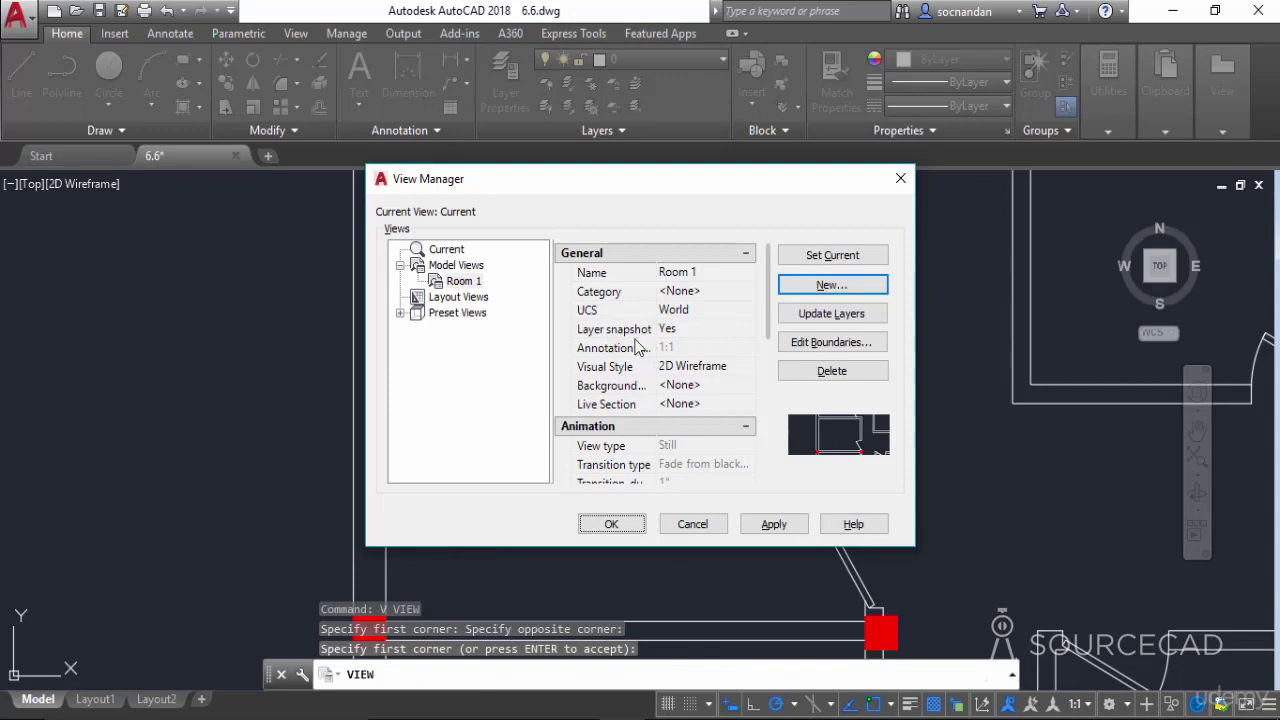
{"action": "left_click", "coordinate": [462, 283]}
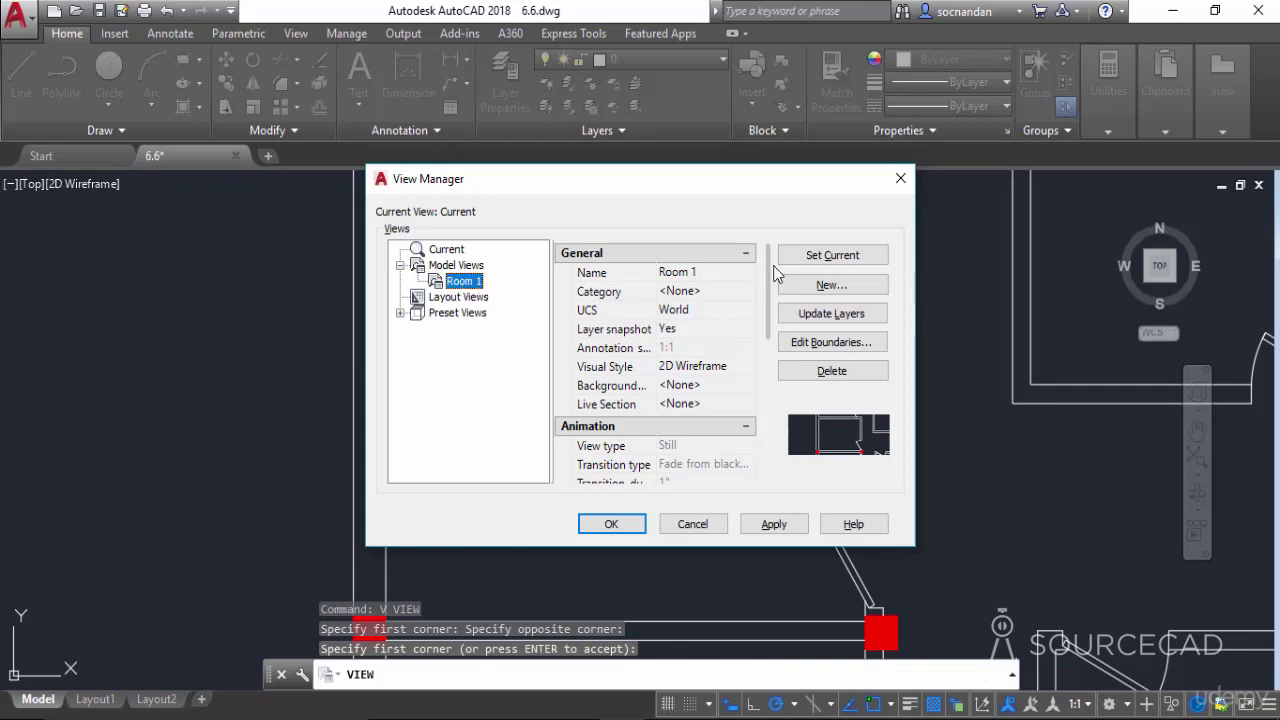
- Create a named view "Kitchen" with a window boundary around the plan's southwest corner room
{"action": "left_click", "coordinate": [851, 285]}
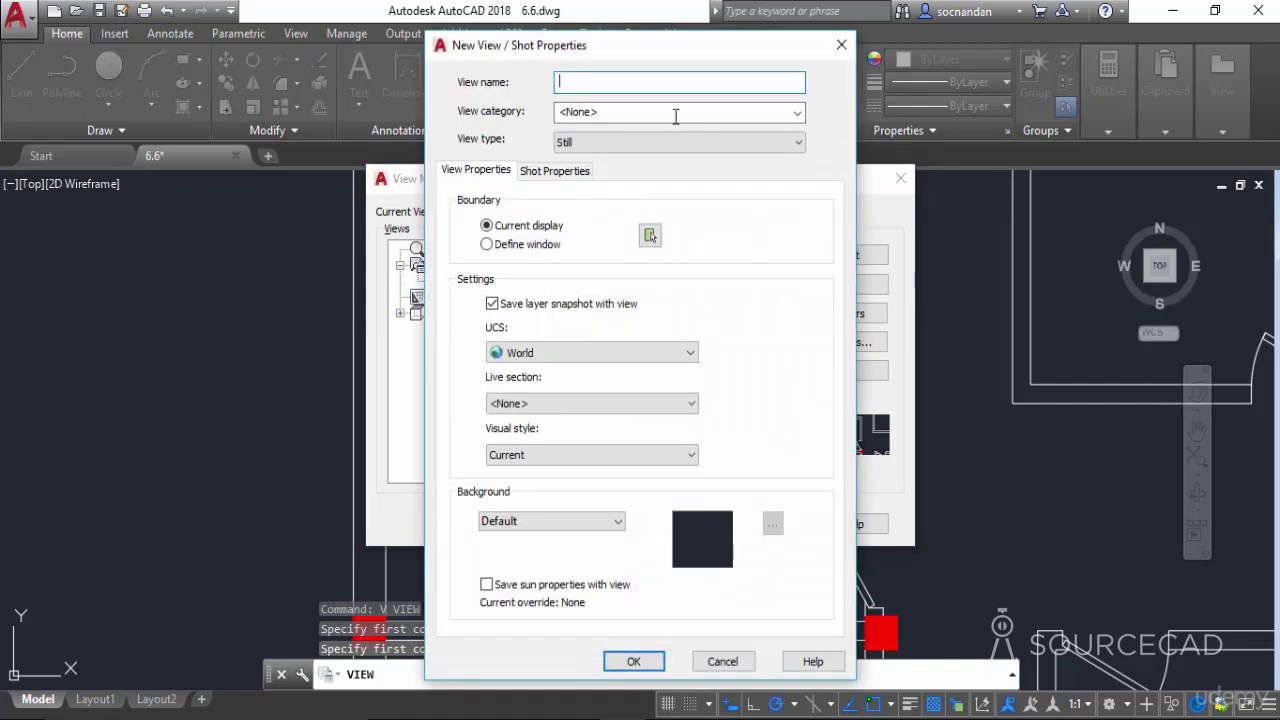
{"action": "type", "text": "Kitchen"}
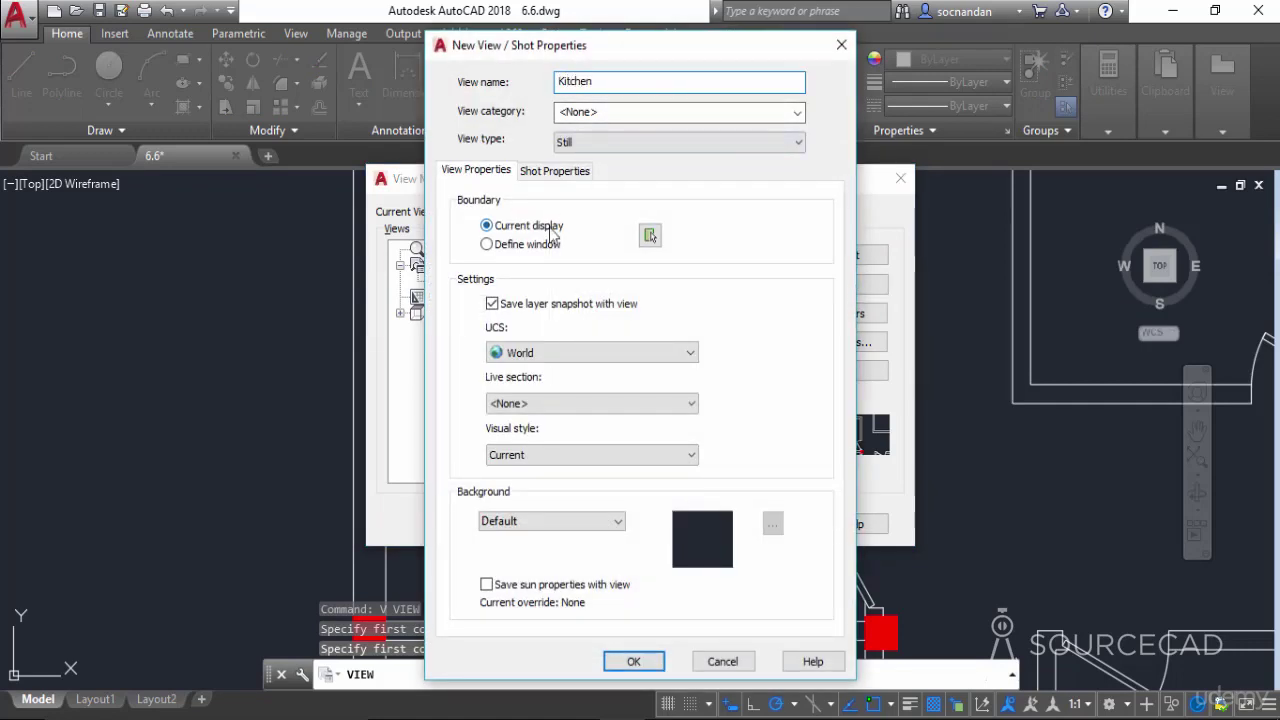
{"action": "left_click", "coordinate": [649, 236]}
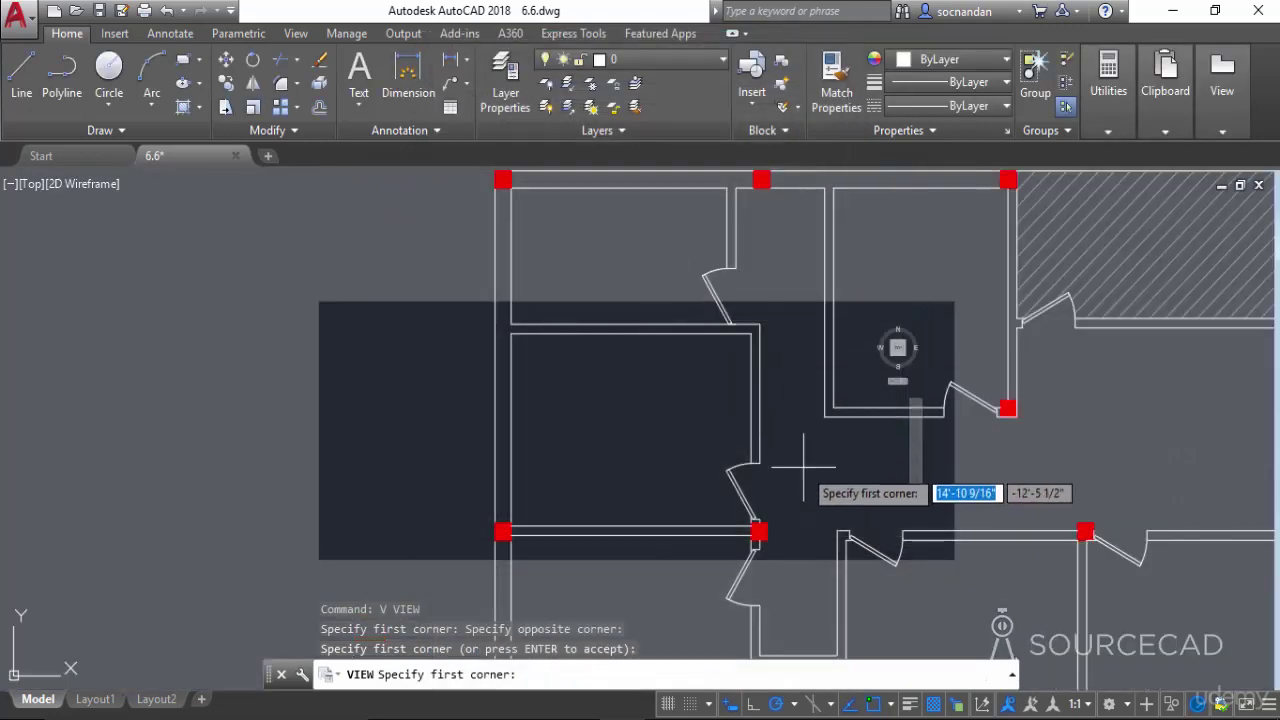
{"action": "middle_click_drag", "start_coordinate": [786, 557], "coordinate": [725, 390]}
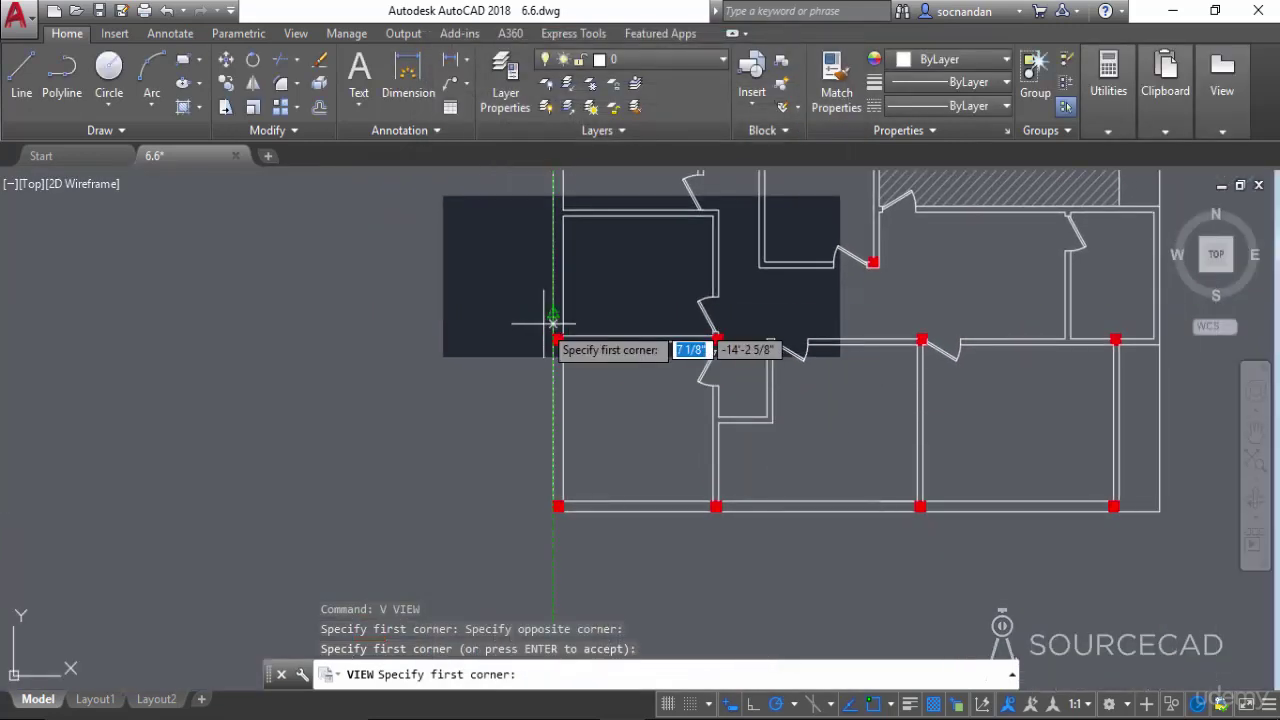
{"action": "left_click", "coordinate": [538, 322]}
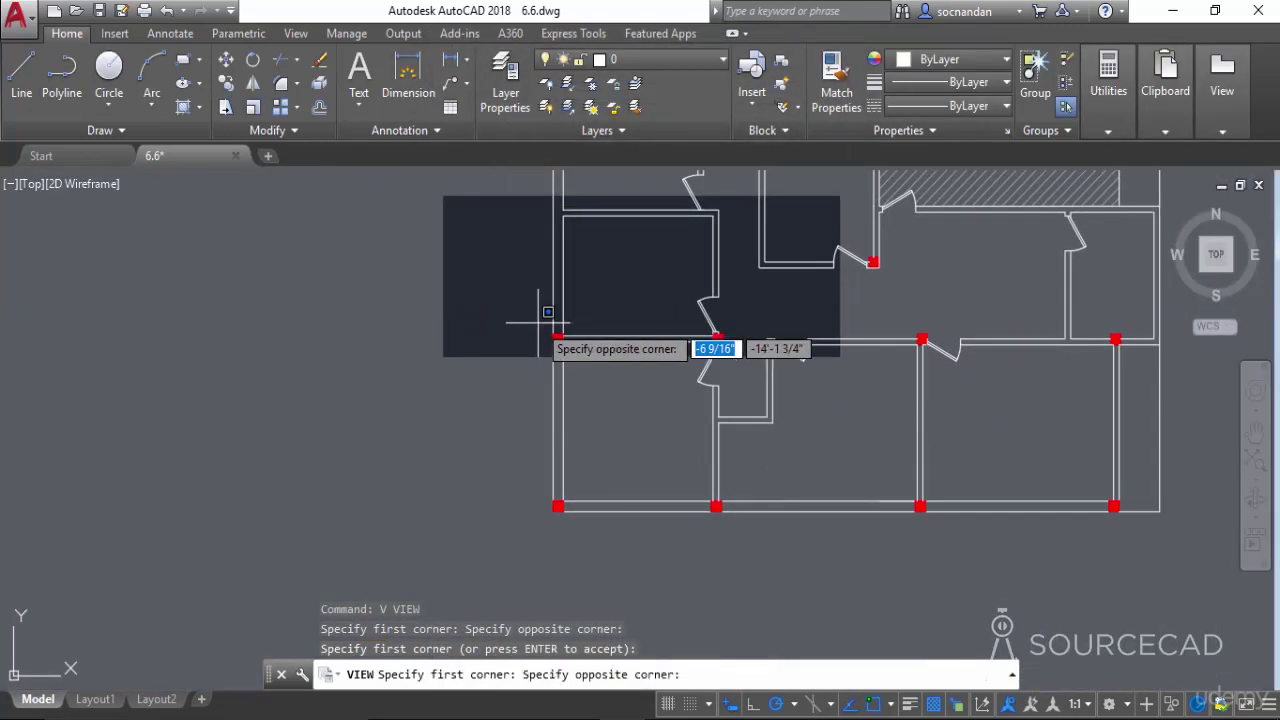
{"action": "left_click", "coordinate": [738, 516]}
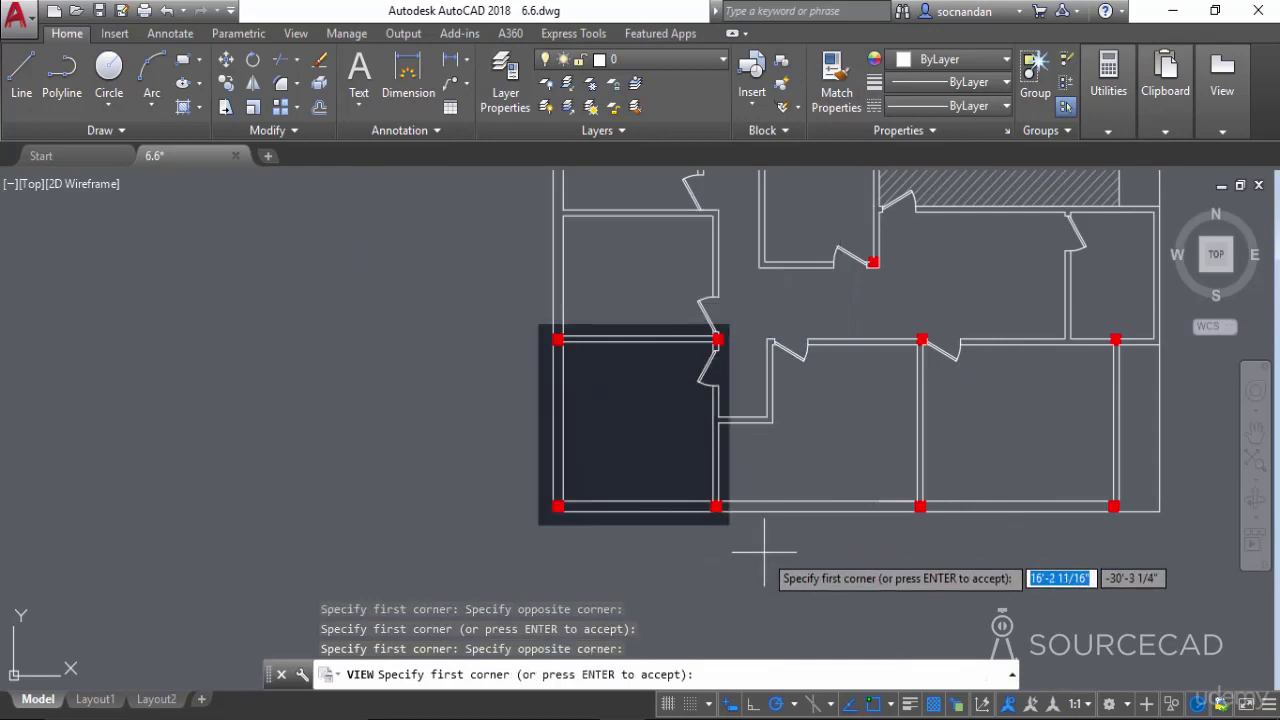
{"action": "key", "text": "Return"}
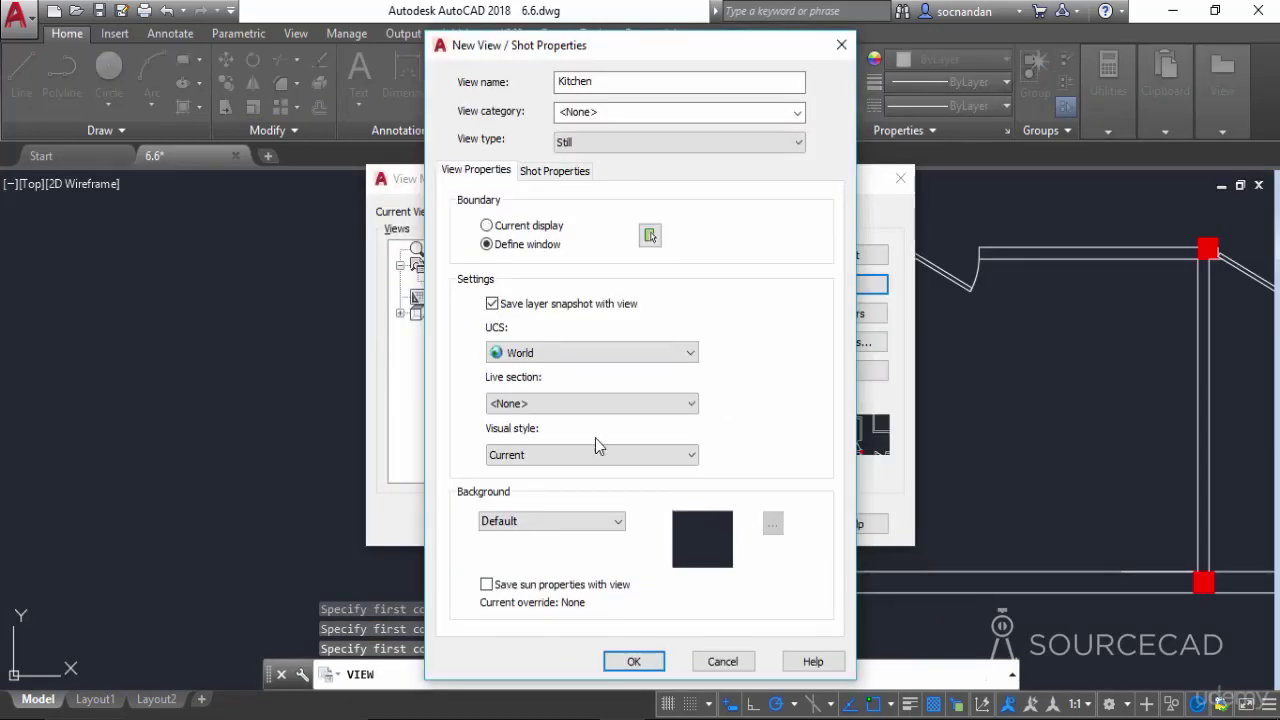
{"action": "left_click", "coordinate": [632, 661]}
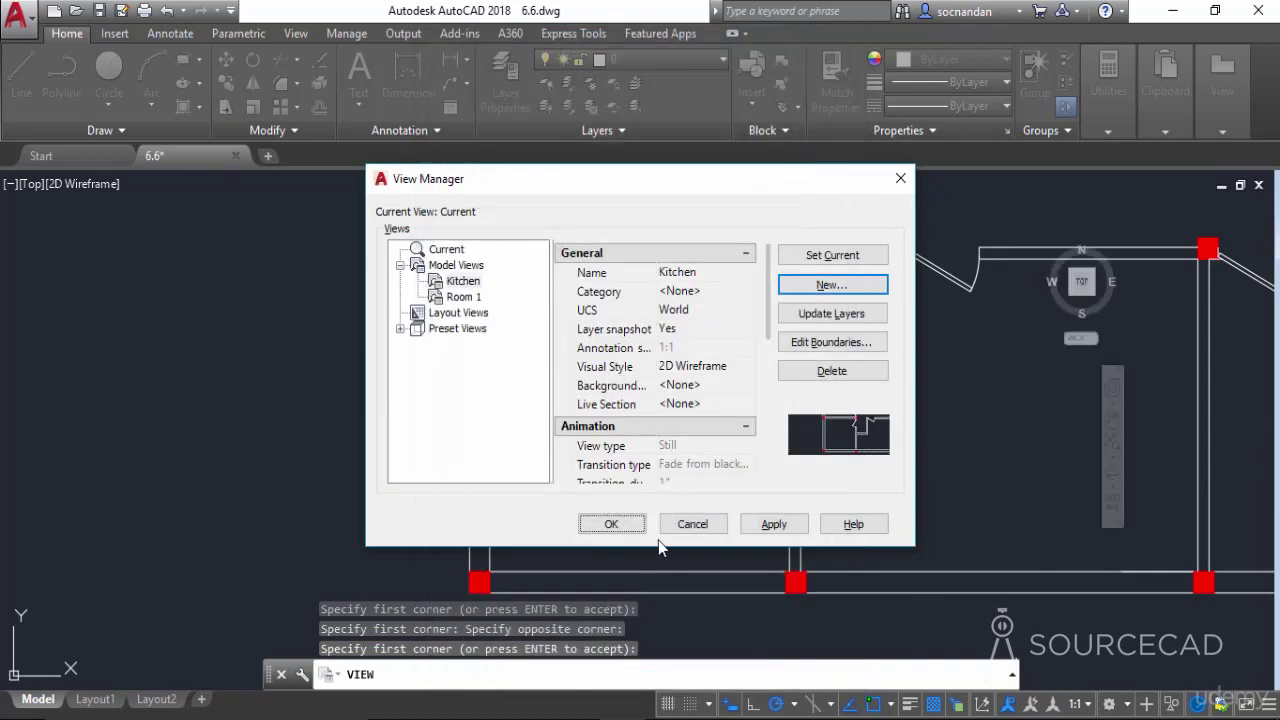
- Create a named view "Hall" with a window boundary around the large room below the hatched area, and apply the saved views
{"action": "left_click", "coordinate": [838, 287]}
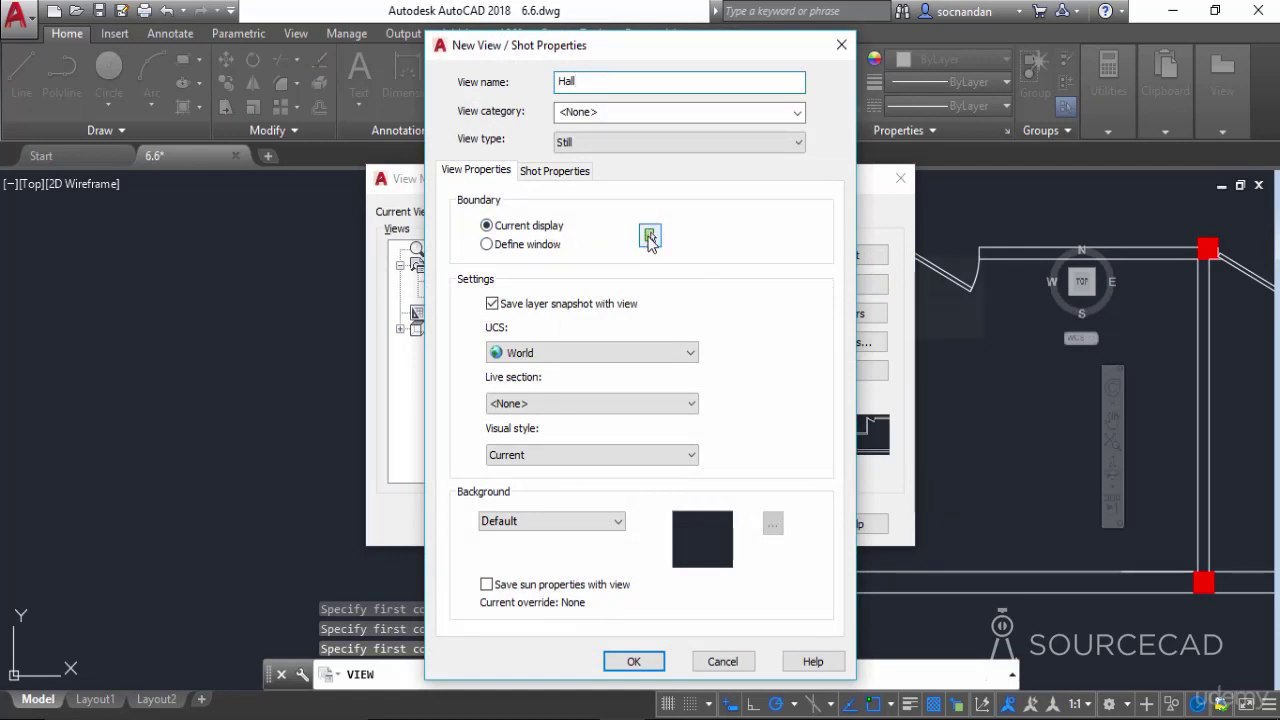
{"action": "left_click", "coordinate": [649, 236]}
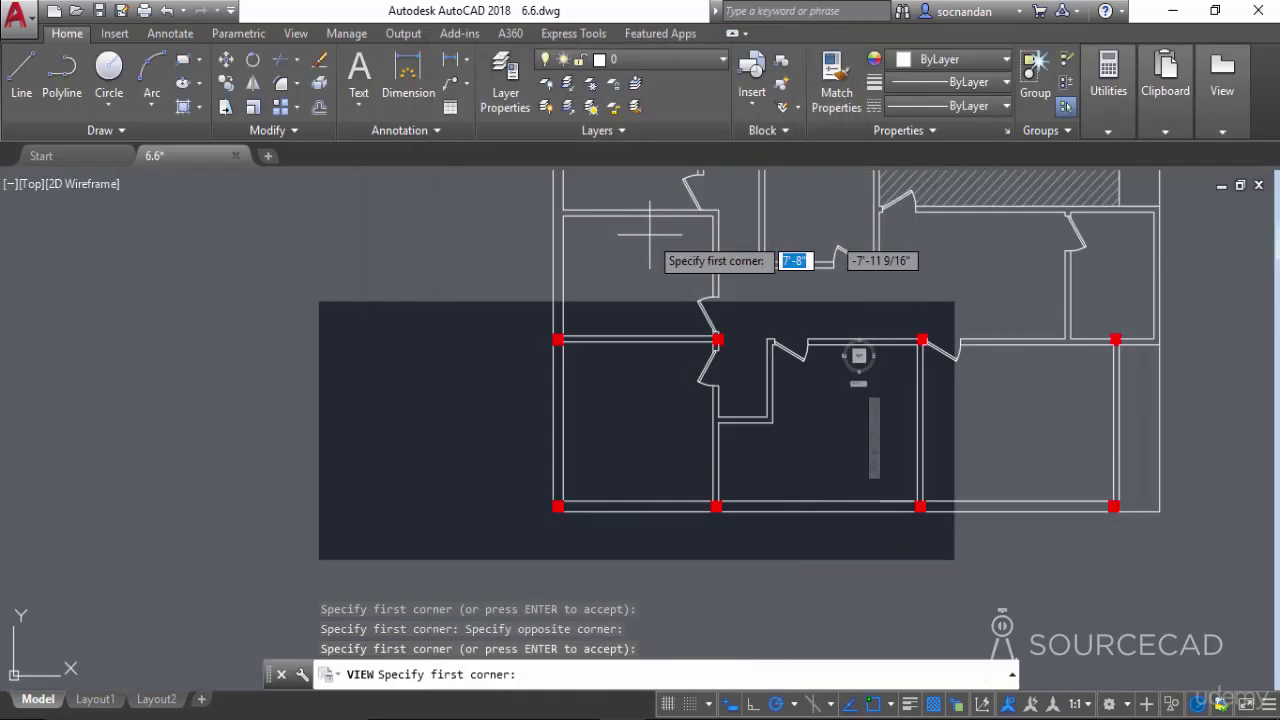
{"action": "middle_click_drag", "start_coordinate": [880, 265], "coordinate": [707, 346]}
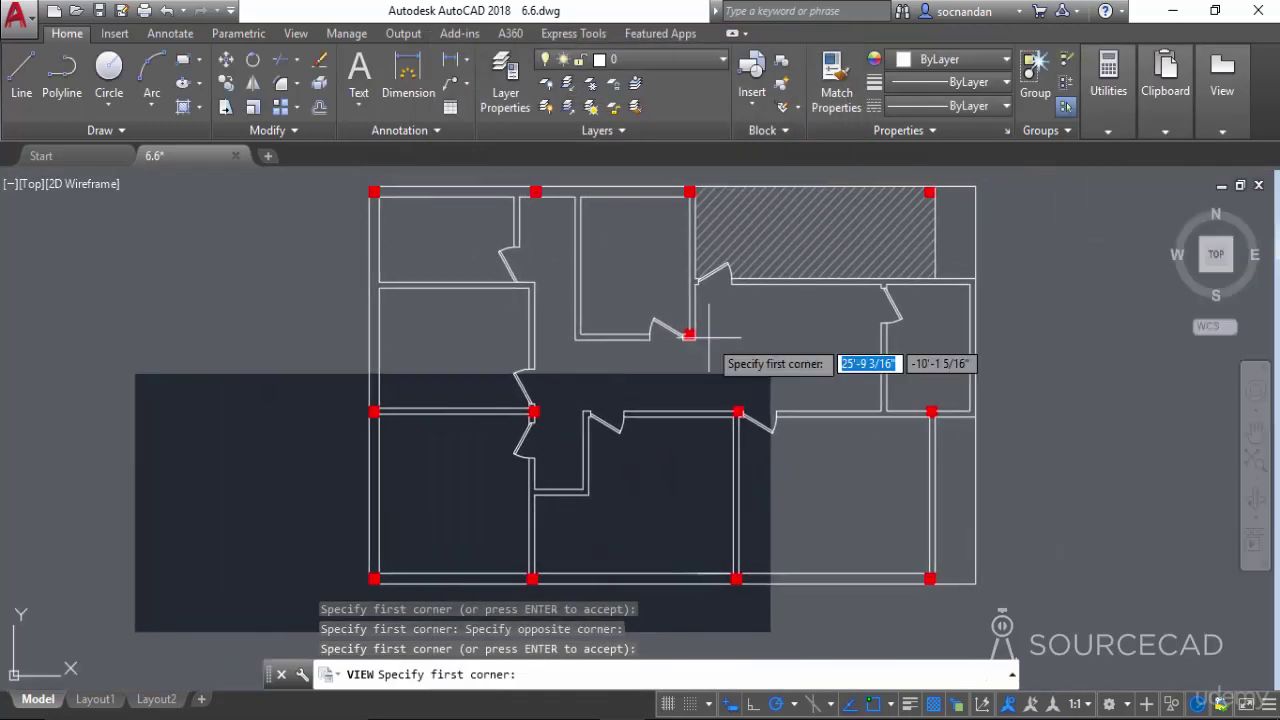
{"action": "left_click", "coordinate": [680, 264]}
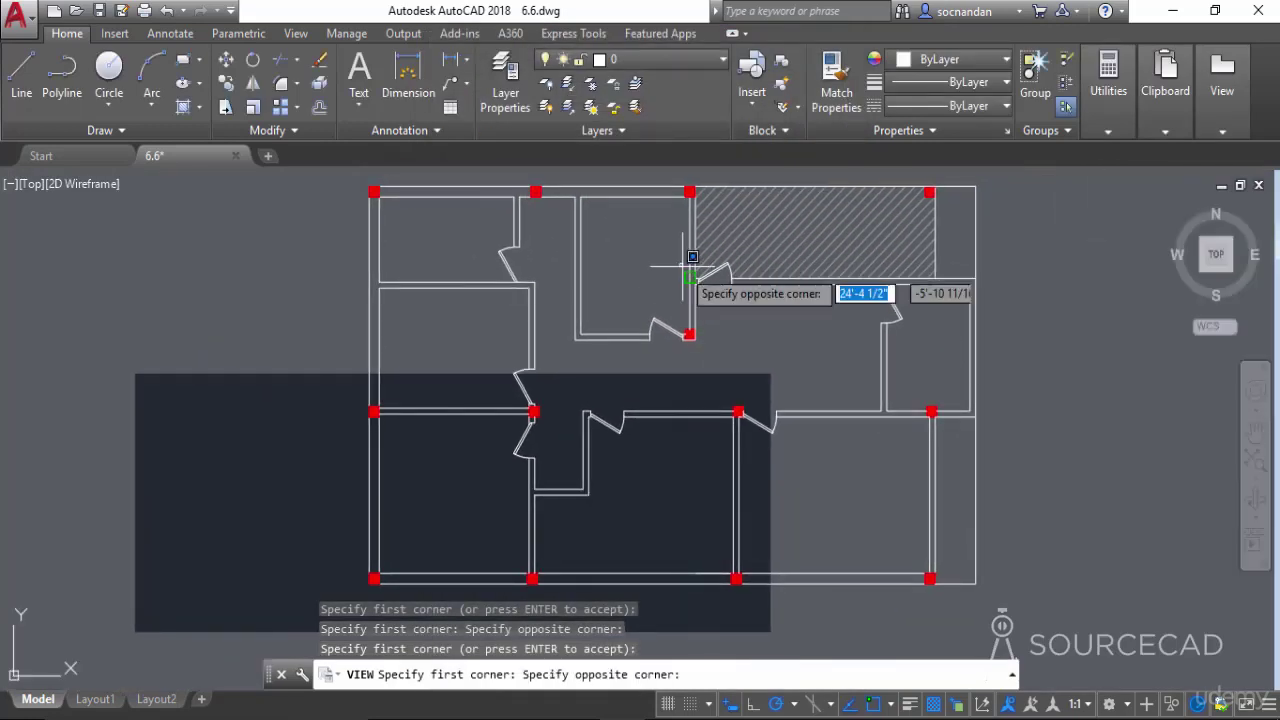
{"action": "left_click", "coordinate": [893, 426]}
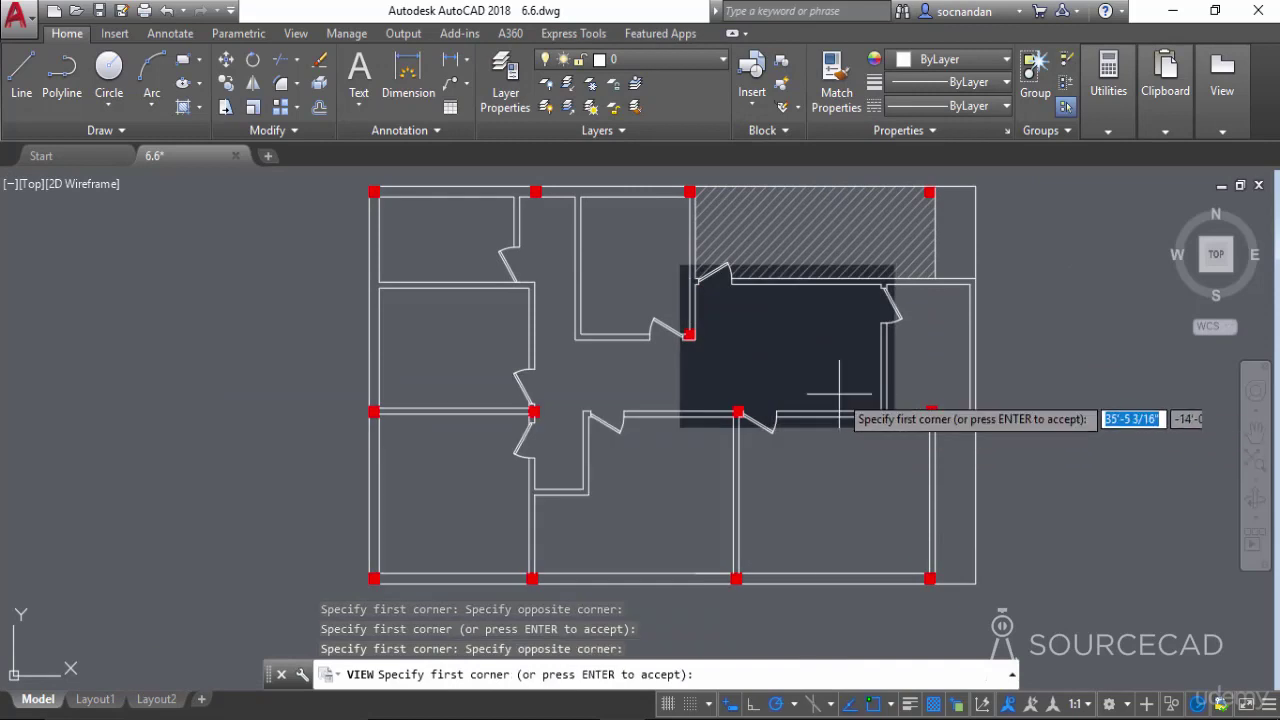
{"action": "key", "text": "Return"}
{"action": "left_click", "coordinate": [633, 662]}
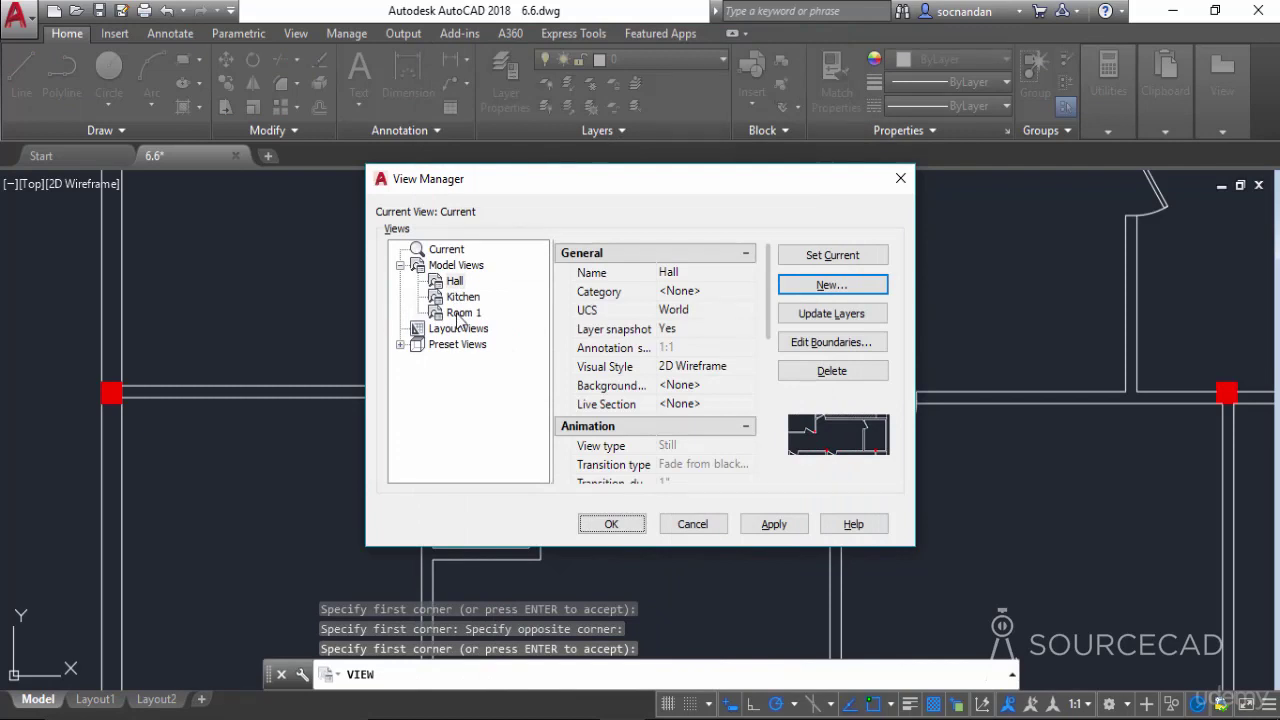
{"action": "left_click", "coordinate": [751, 527]}
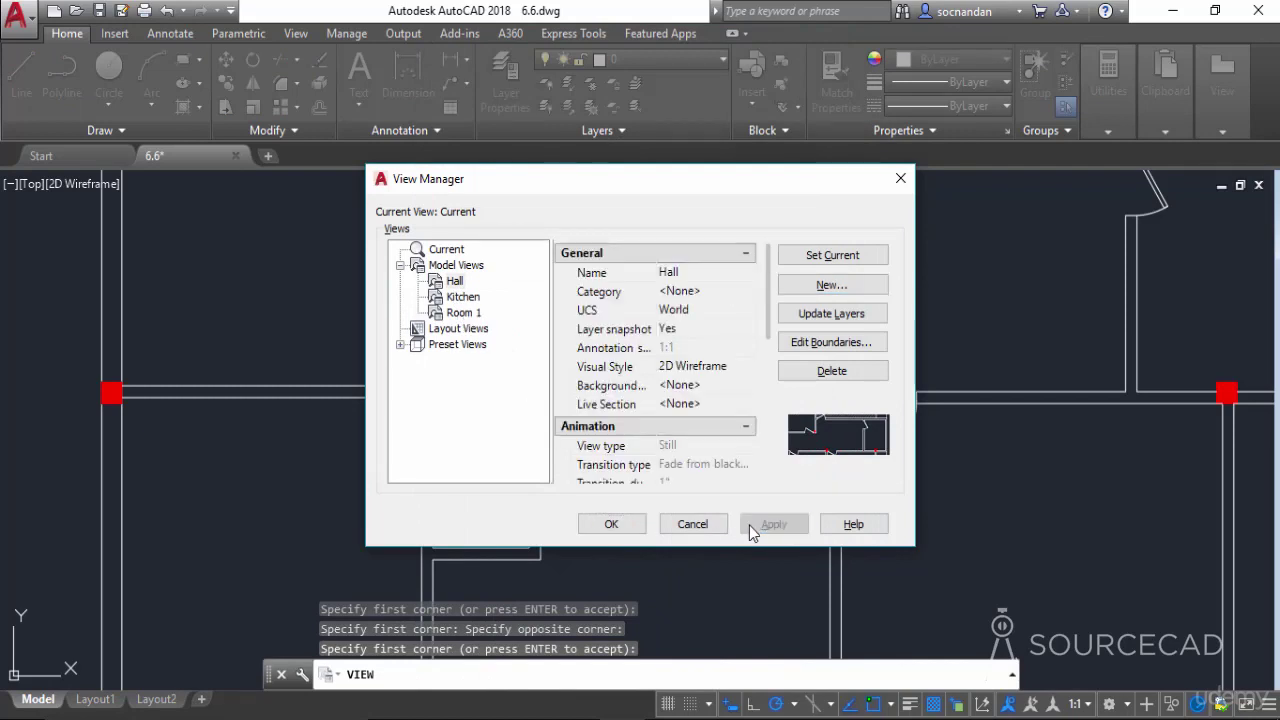
{"action": "left_click", "coordinate": [626, 532]}
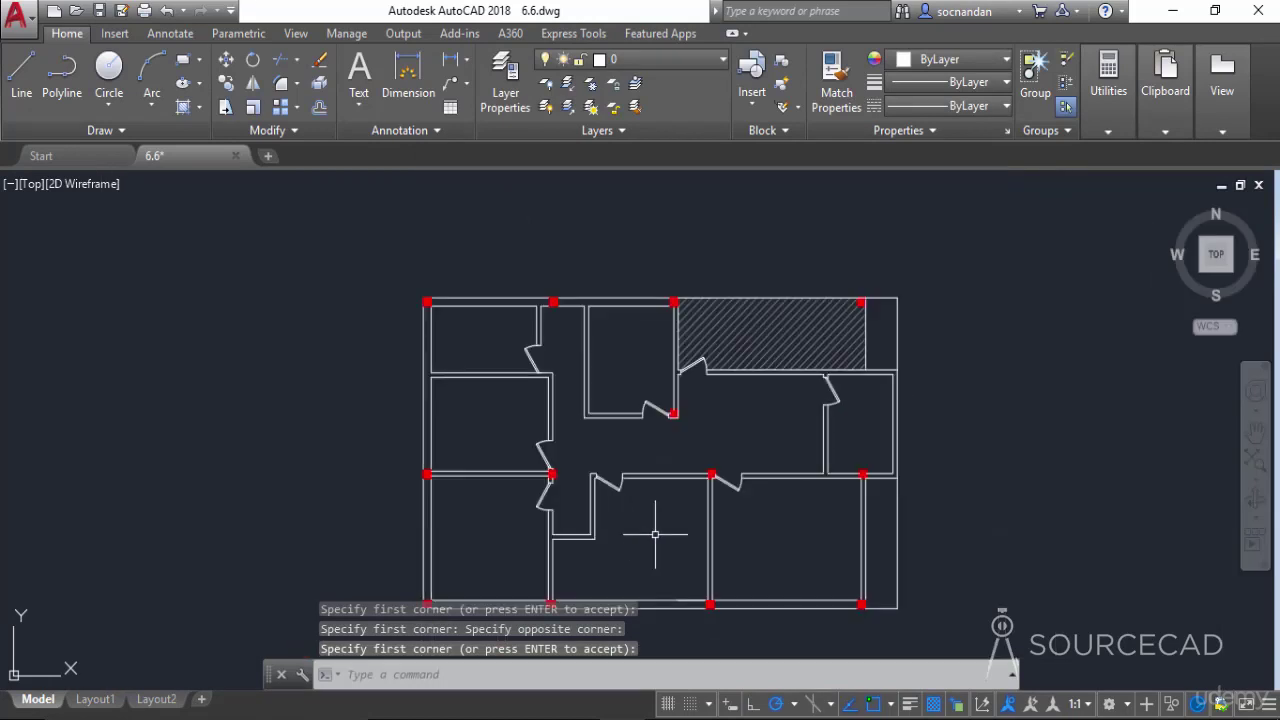
- Restore the custom model view "Kitchen" in the viewport
{"action": "scroll", "coordinate": [623, 527], "scroll_direction": "down", "scroll_amount": 2}
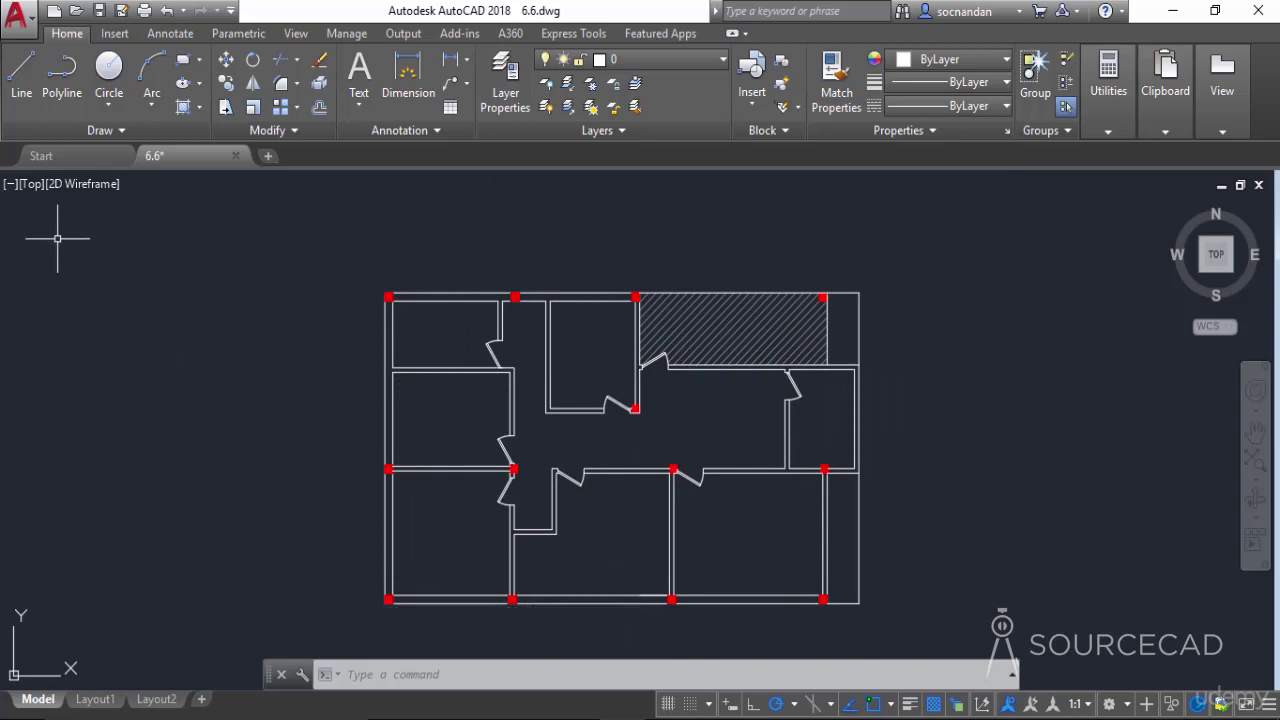
{"action": "left_click", "coordinate": [30, 194]}
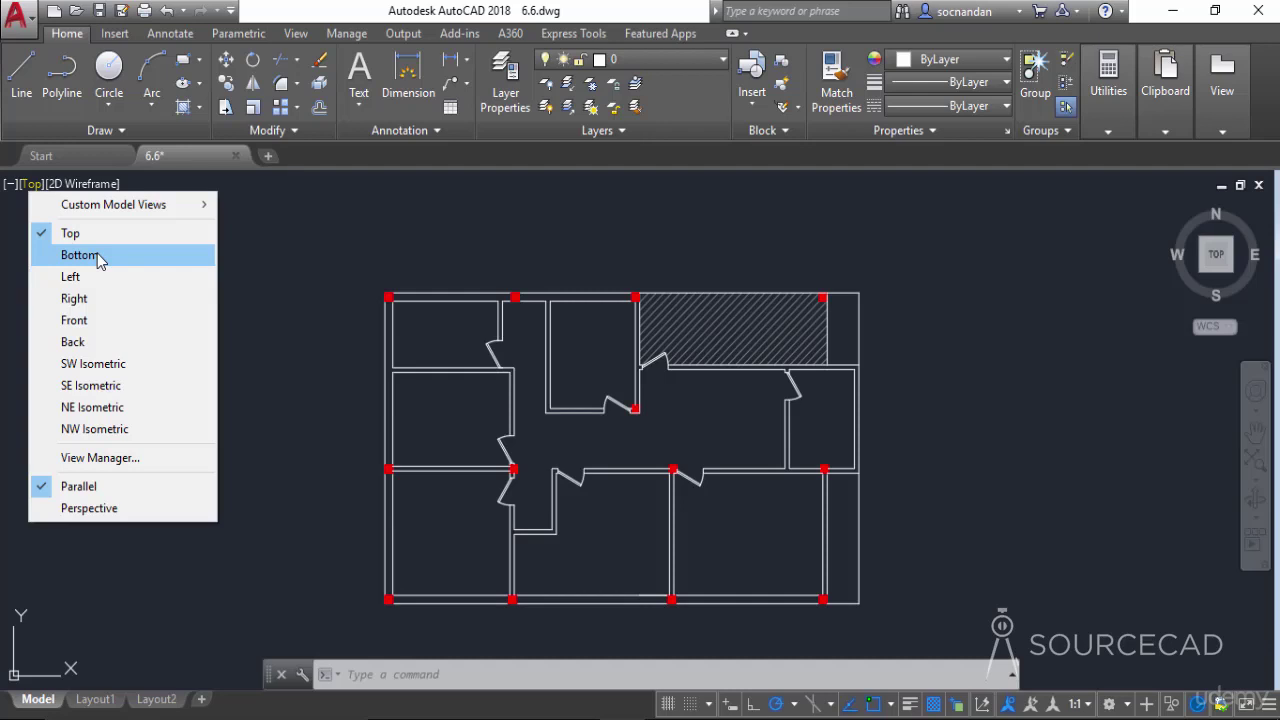
{"action": "mouse_move", "coordinate": [99, 212]}
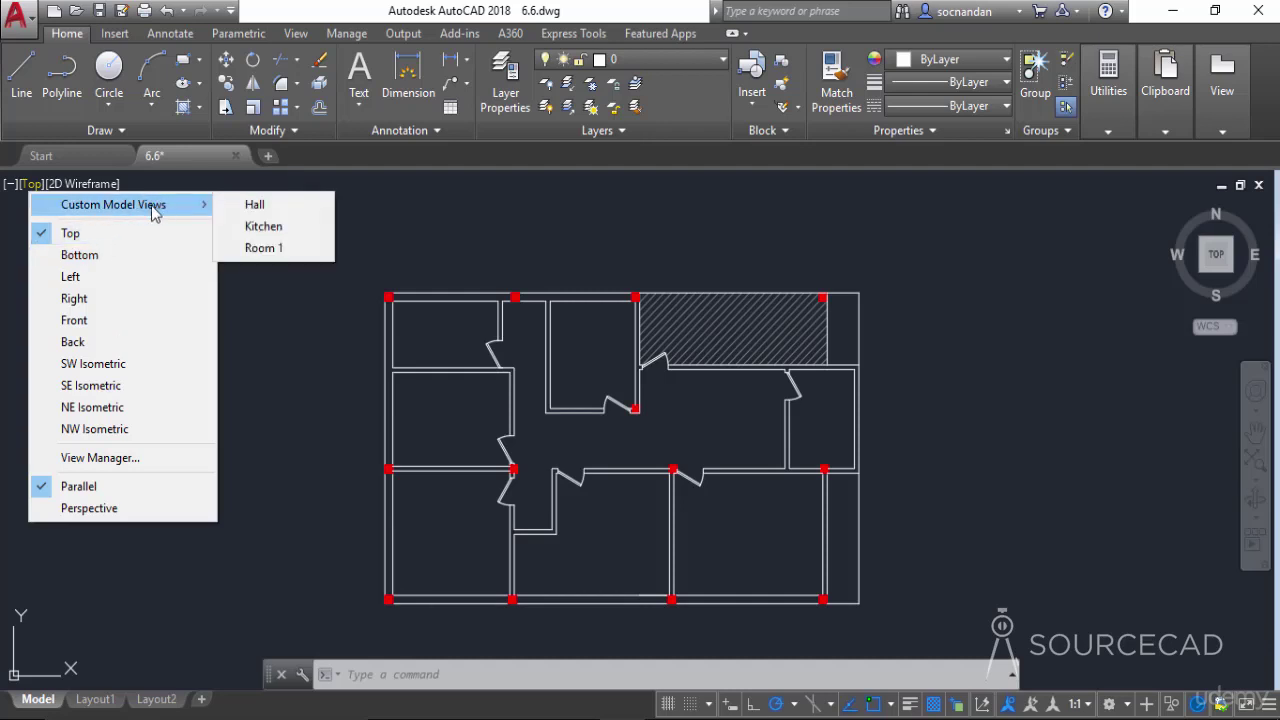
{"action": "left_click", "coordinate": [308, 228]}
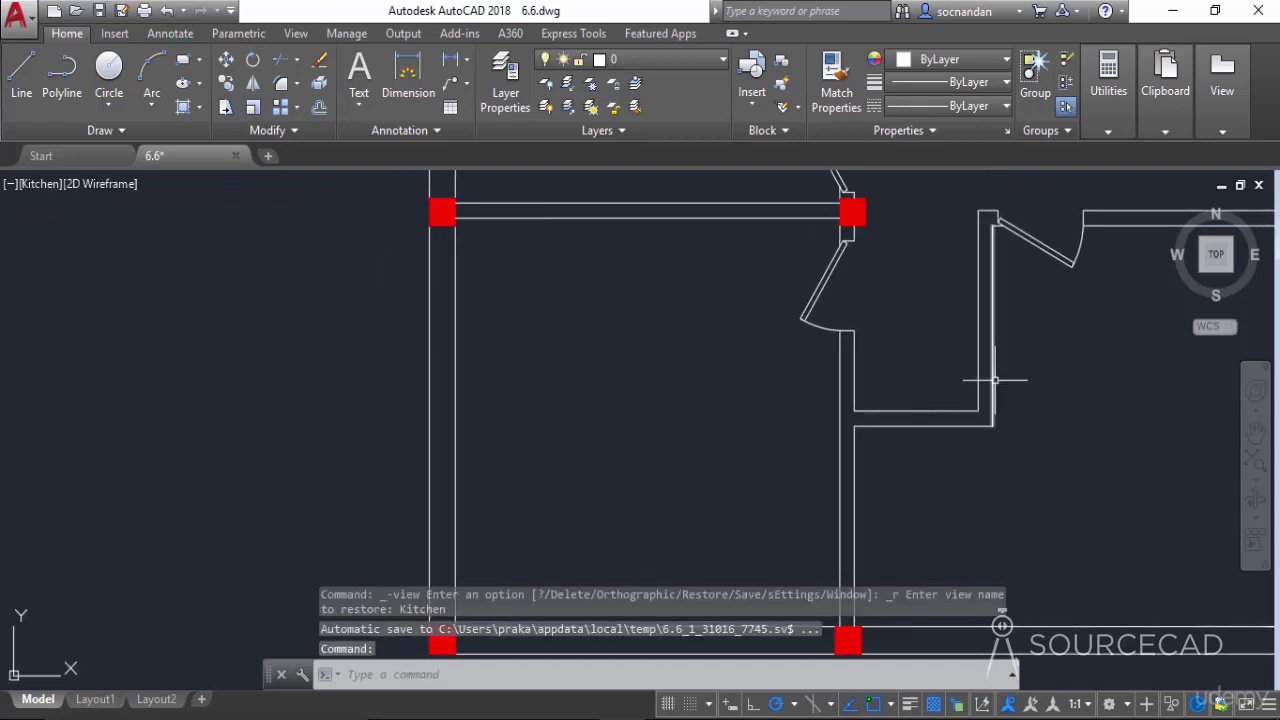
- Restore the custom model view "Room 1" in the viewport, followed by the custom model view "Hall"
{"action": "left_click", "coordinate": [44, 186]}
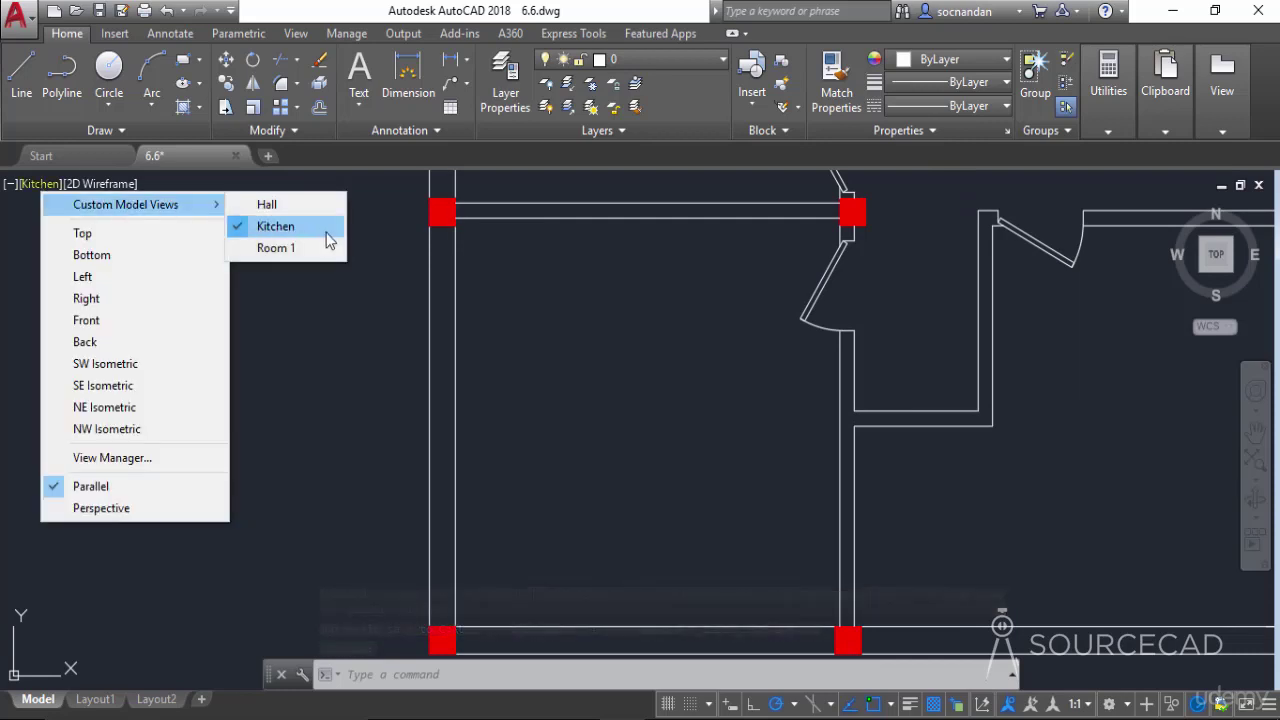
{"action": "left_click", "coordinate": [313, 249]}
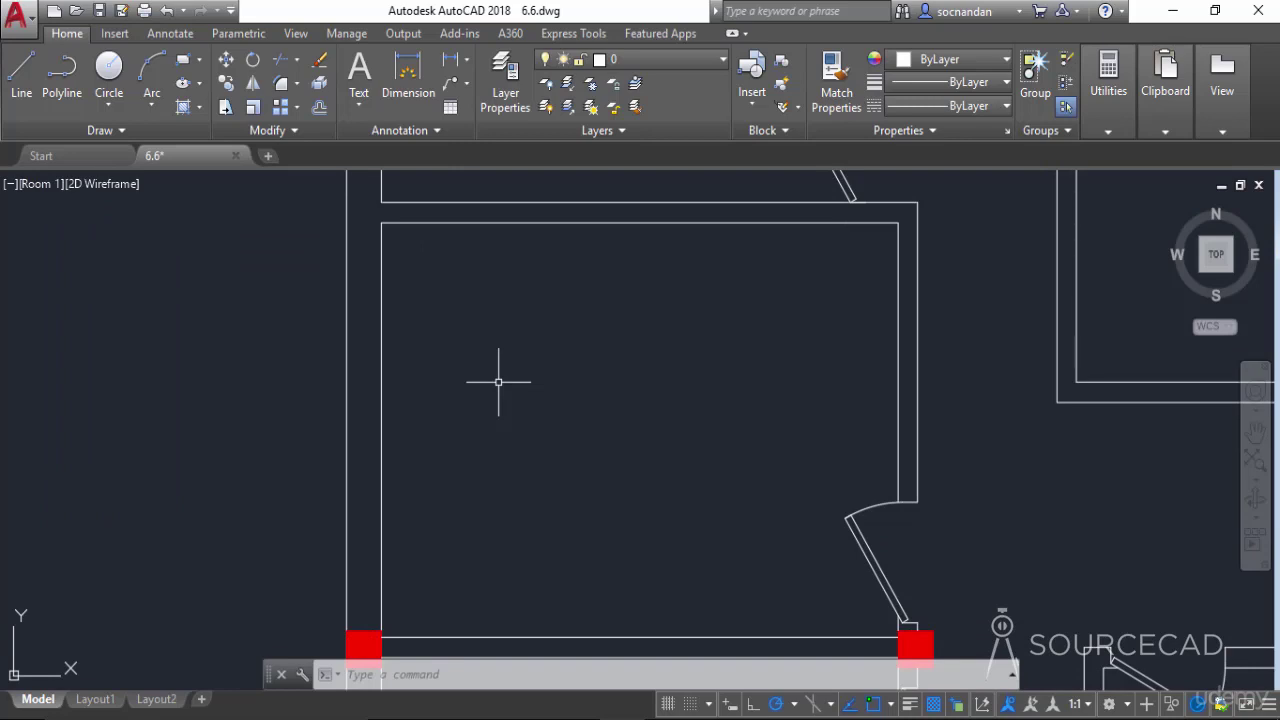
{"action": "scroll", "coordinate": [498, 381], "scroll_direction": "down", "scroll_amount": 4}
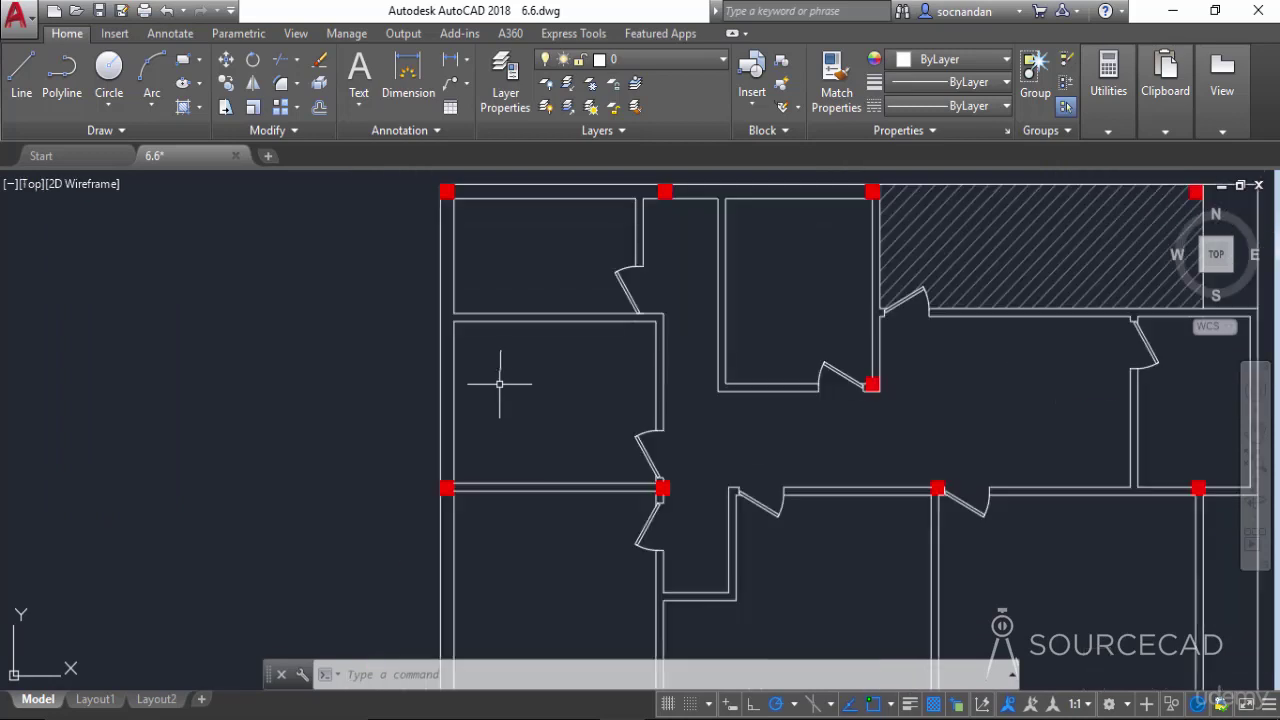
{"action": "middle_click_drag", "start_coordinate": [1057, 418], "coordinate": [698, 451]}
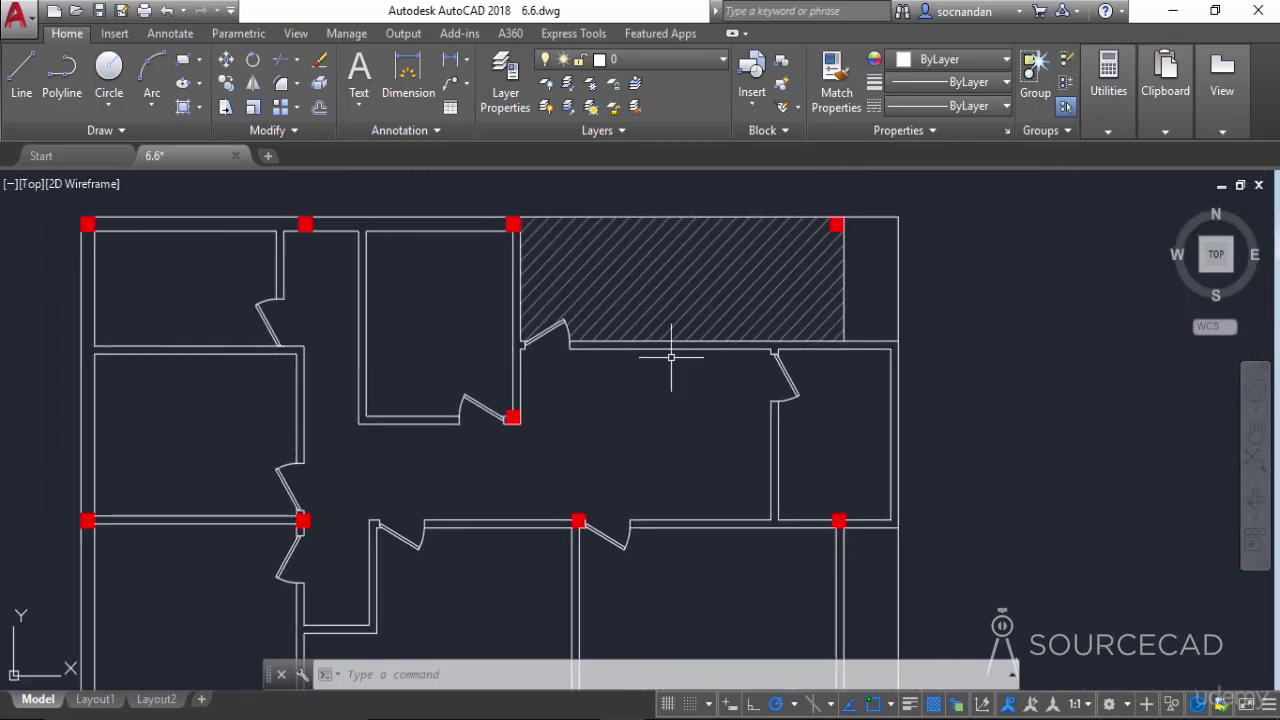
{"action": "left_click", "coordinate": [37, 186]}
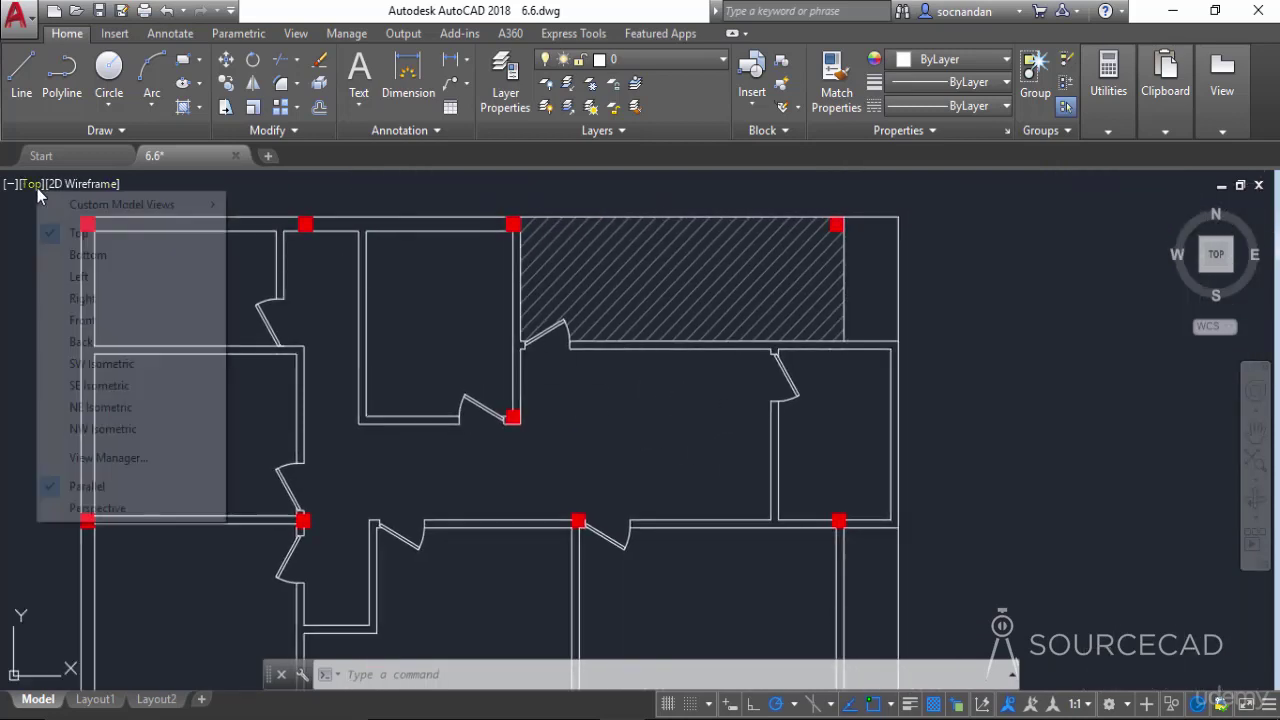
{"action": "mouse_move", "coordinate": [115, 207]}
{"action": "left_click", "coordinate": [268, 204]}
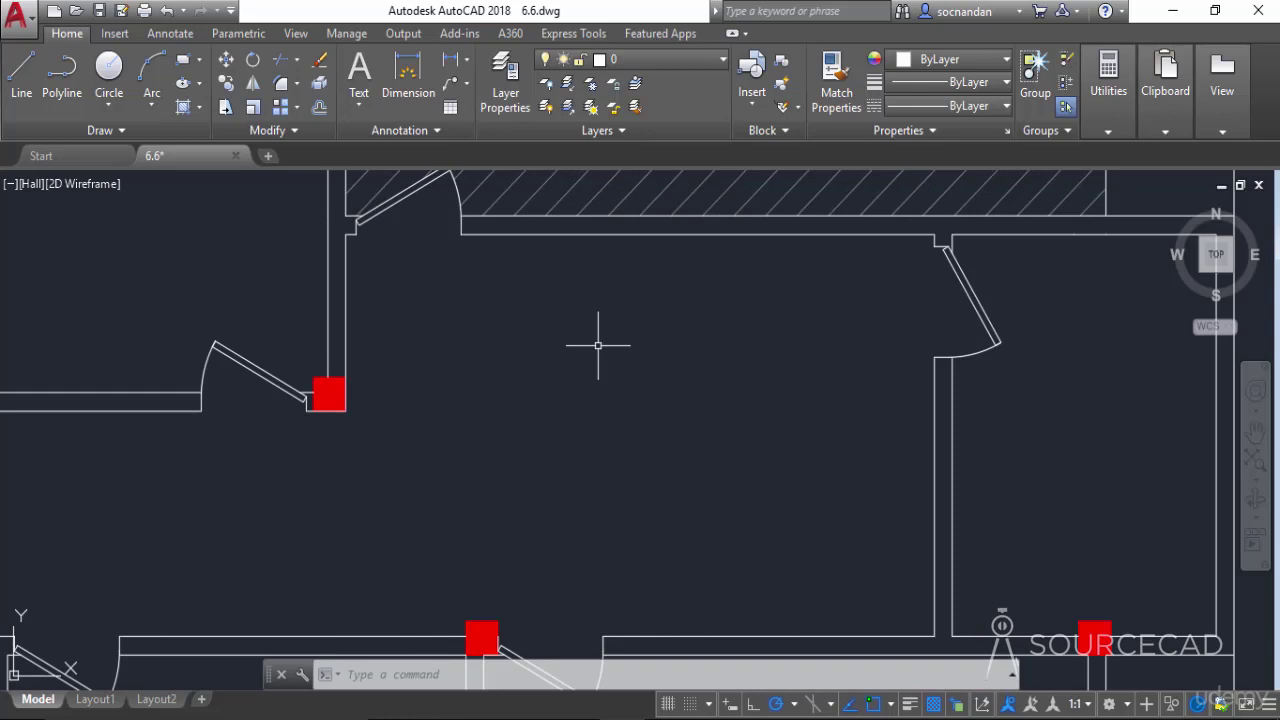
- Edit the boundaries of the saved view "Hall" with a window enclosing the large room and most of the hatched area north of it
{"action": "type", "text": "v"}
{"action": "key", "text": "Return"}
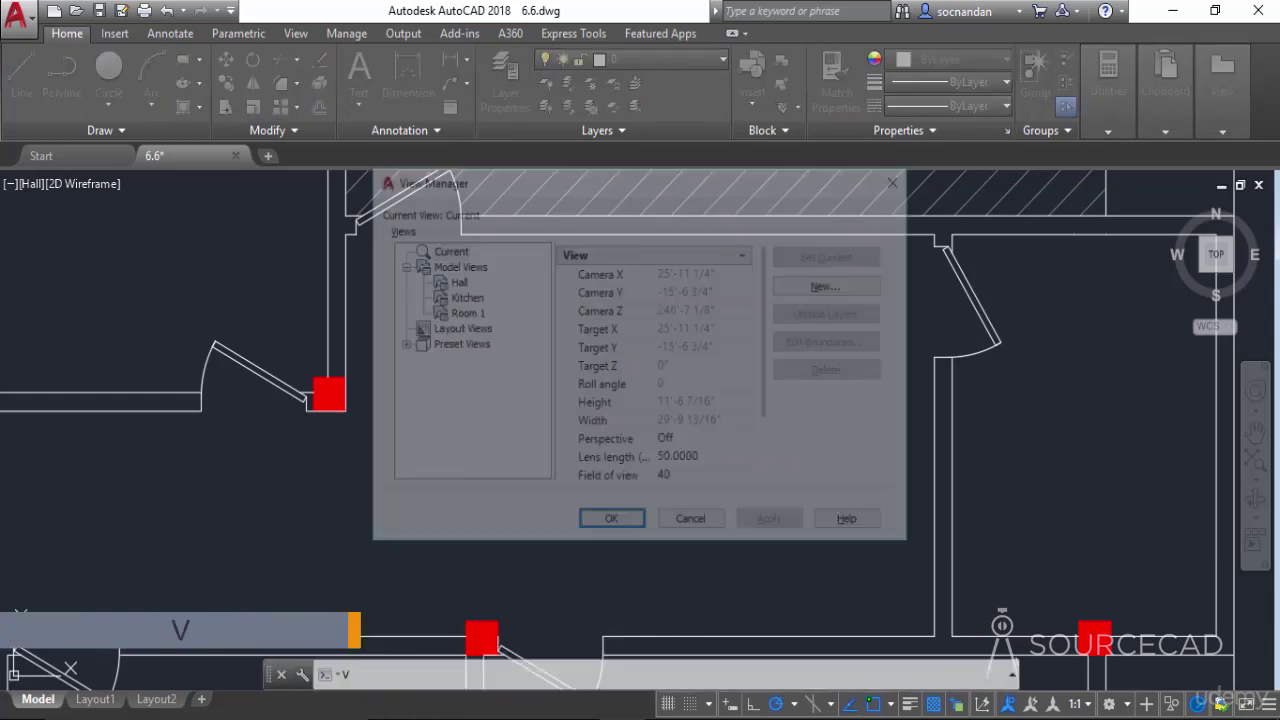
{"action": "left_click", "coordinate": [455, 281]}
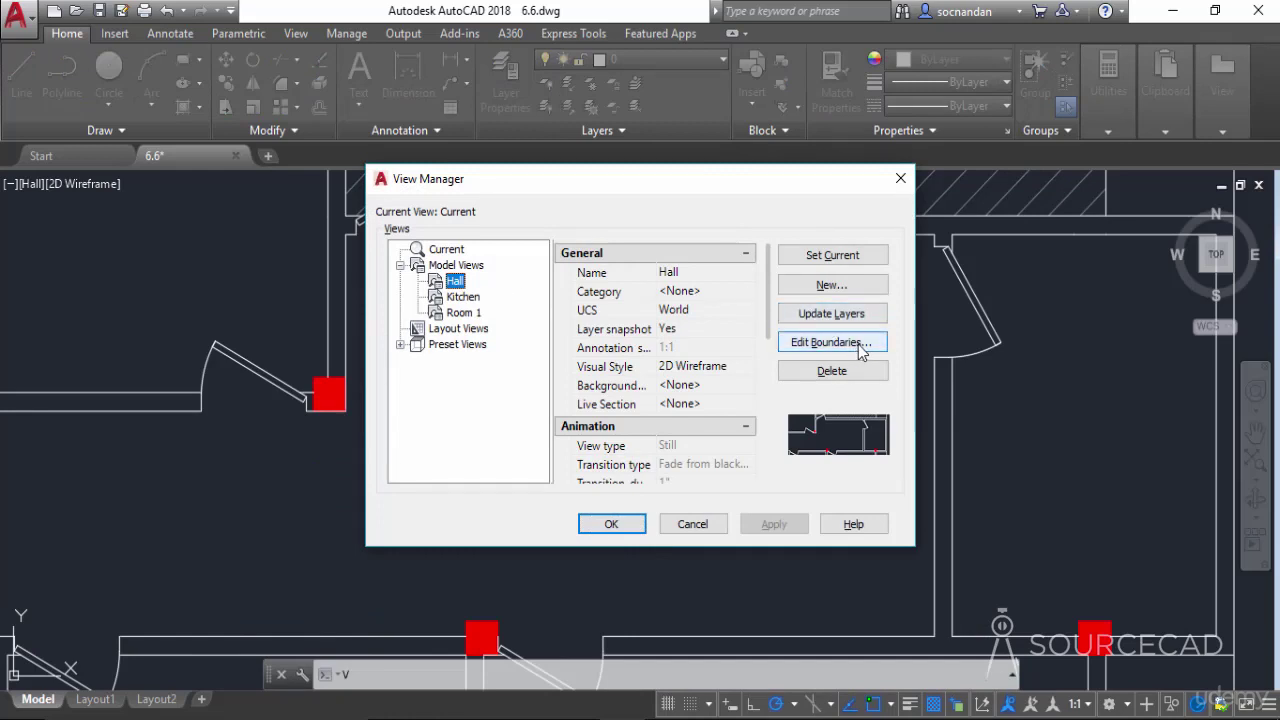
{"action": "left_click", "coordinate": [871, 344]}
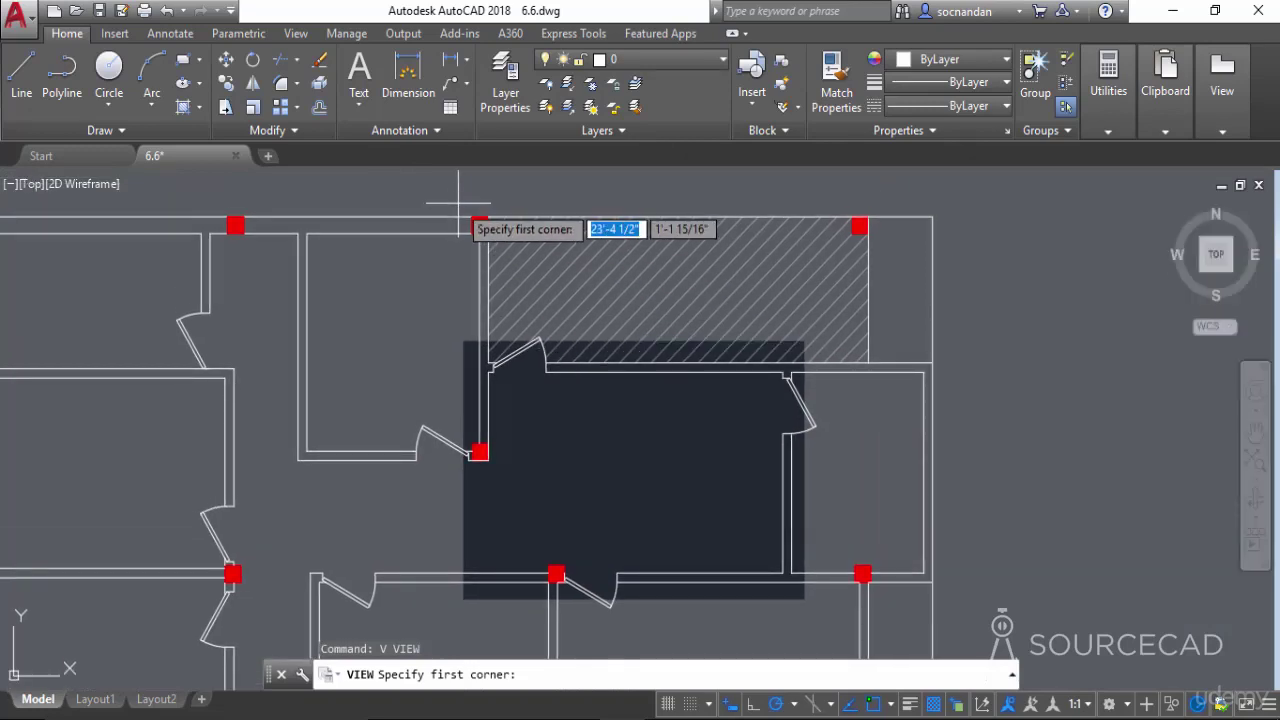
{"action": "left_click", "coordinate": [458, 204]}
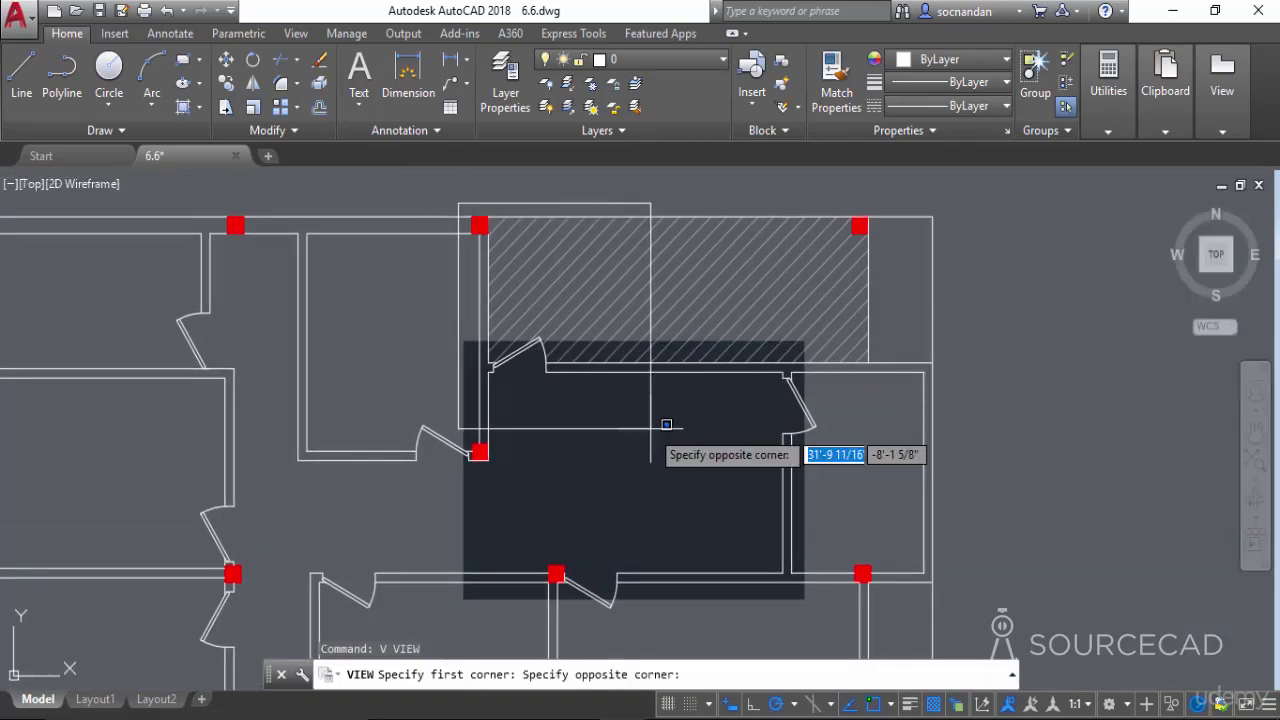
{"action": "left_click", "coordinate": [810, 606]}
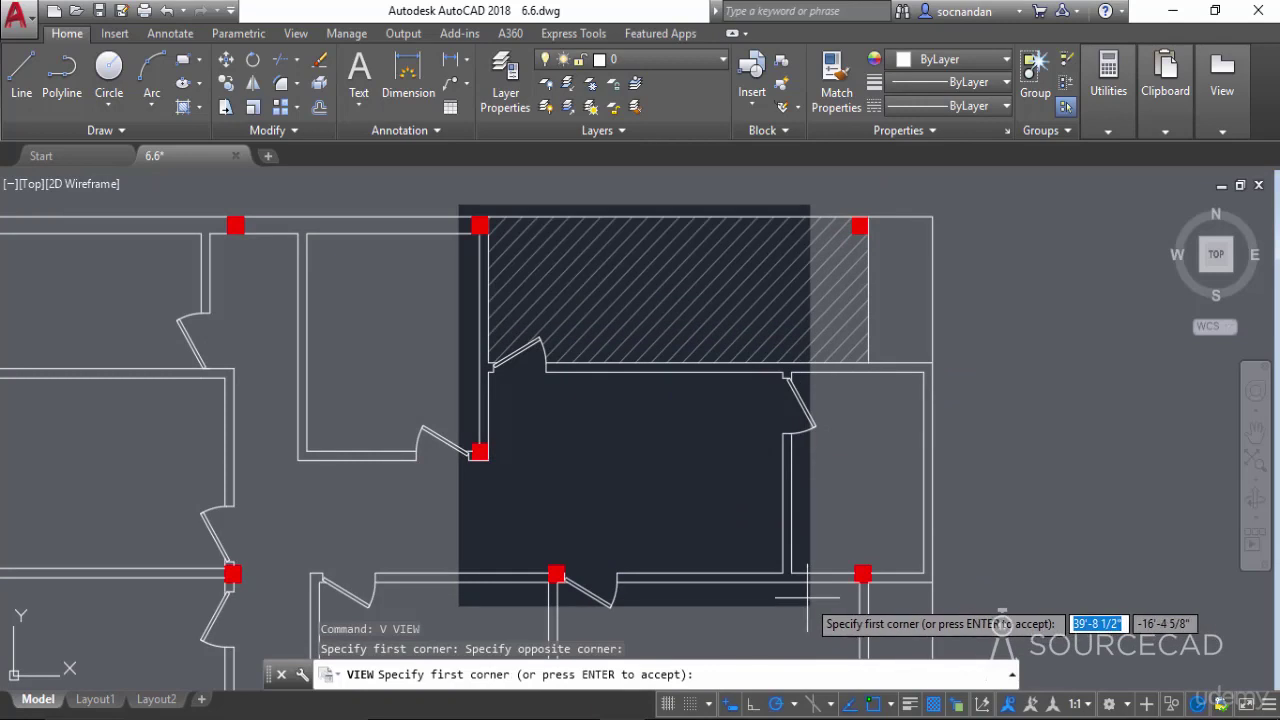
{"action": "key", "text": "Return"}
{"action": "left_click", "coordinate": [612, 527]}
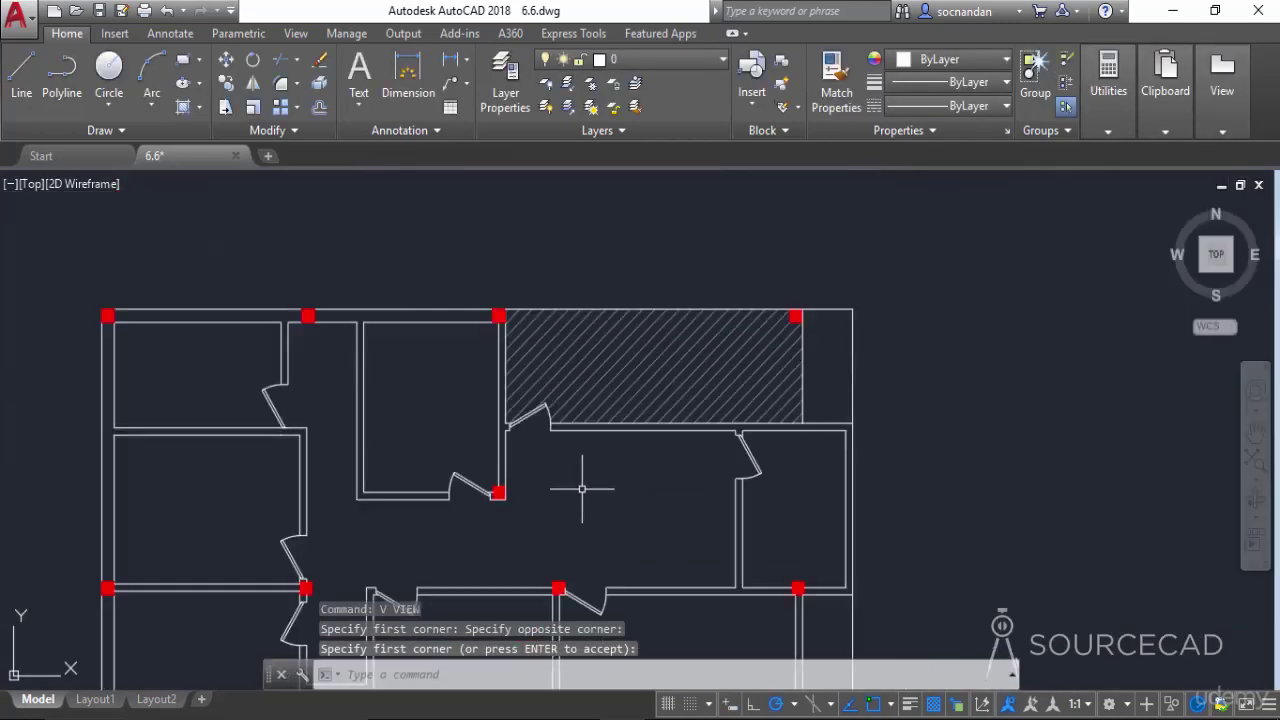
- Restore the custom model view "Hall" with its redefined boundary in the viewport
{"action": "middle_click_drag", "start_coordinate": [334, 443], "coordinate": [477, 343]}
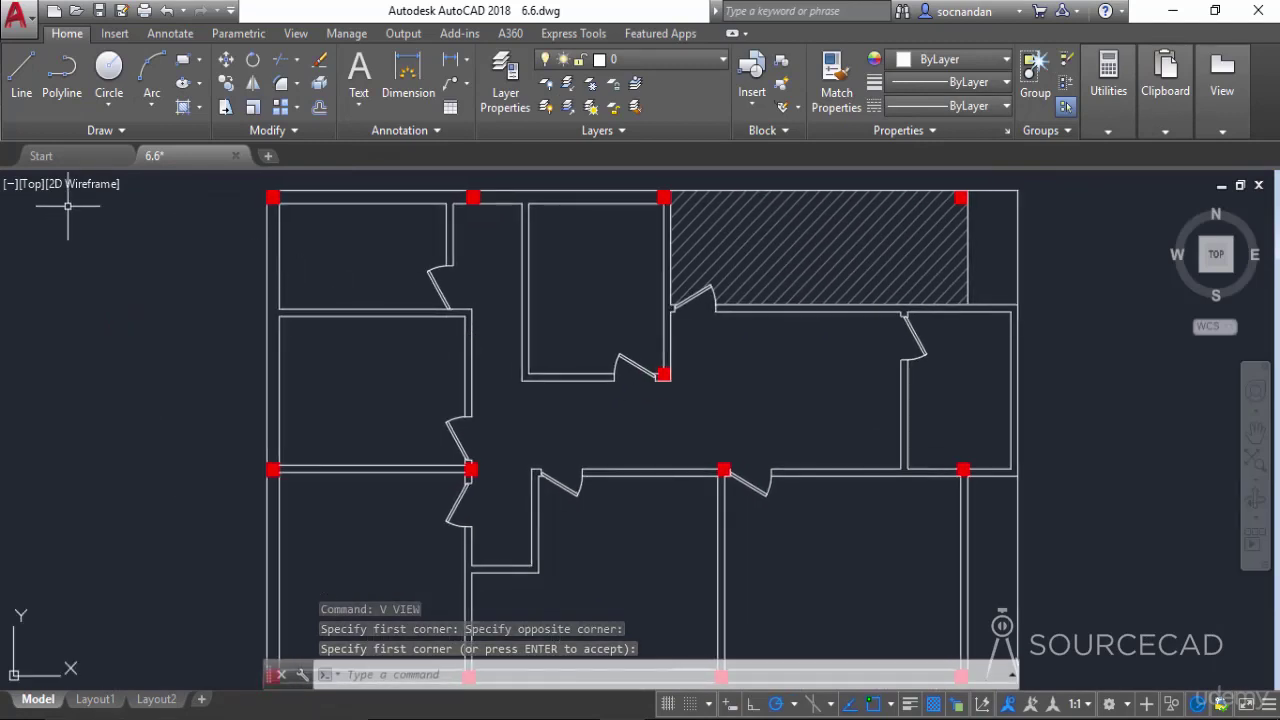
{"action": "left_click", "coordinate": [31, 184]}
{"action": "mouse_move", "coordinate": [105, 206]}
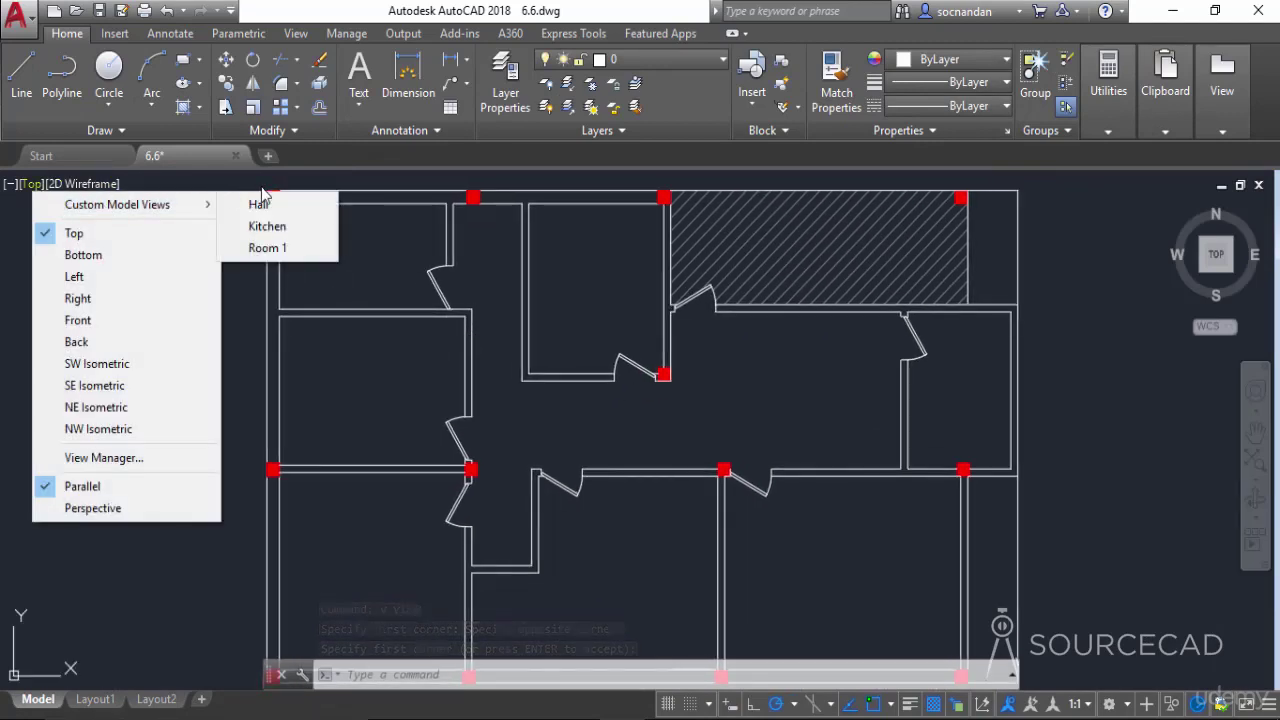
{"action": "left_click", "coordinate": [258, 204]}
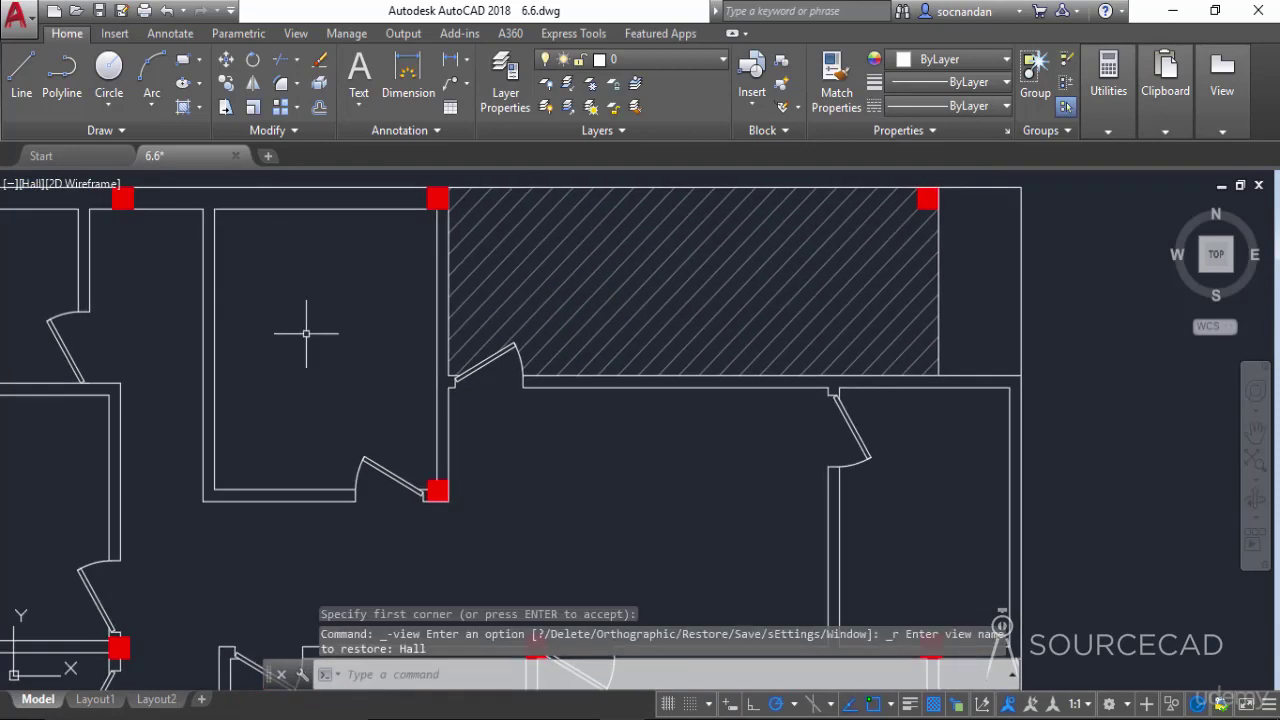